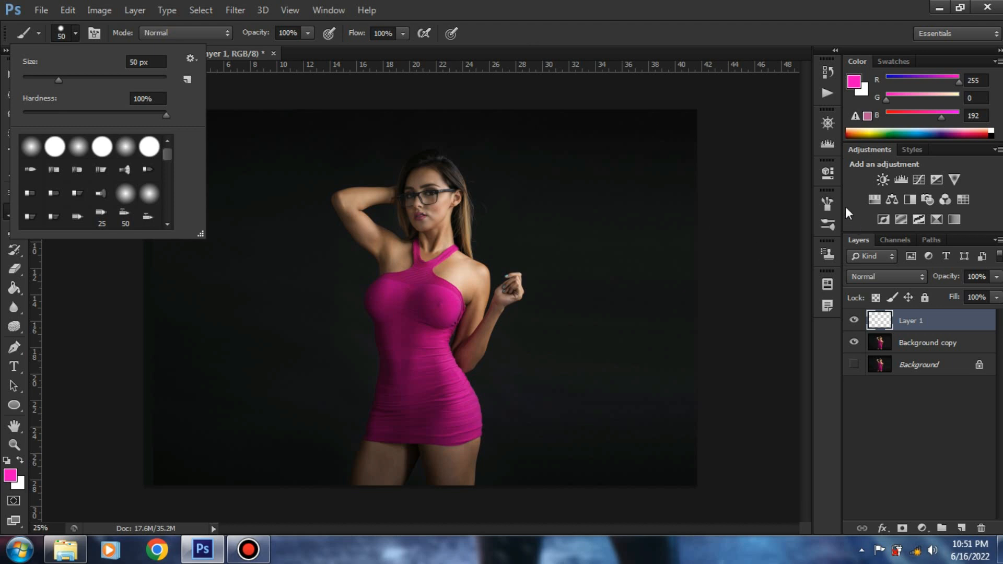
Step: Set the brush tip's spacing to 10% in the brush settings
{"action": "left_click", "coordinate": [826, 204]}
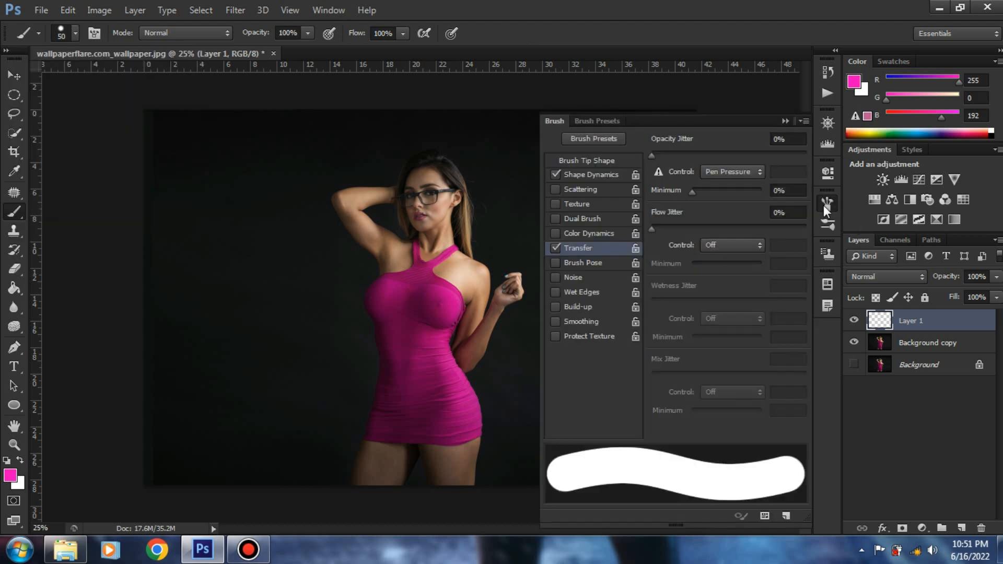
{"action": "left_click", "coordinate": [591, 159]}
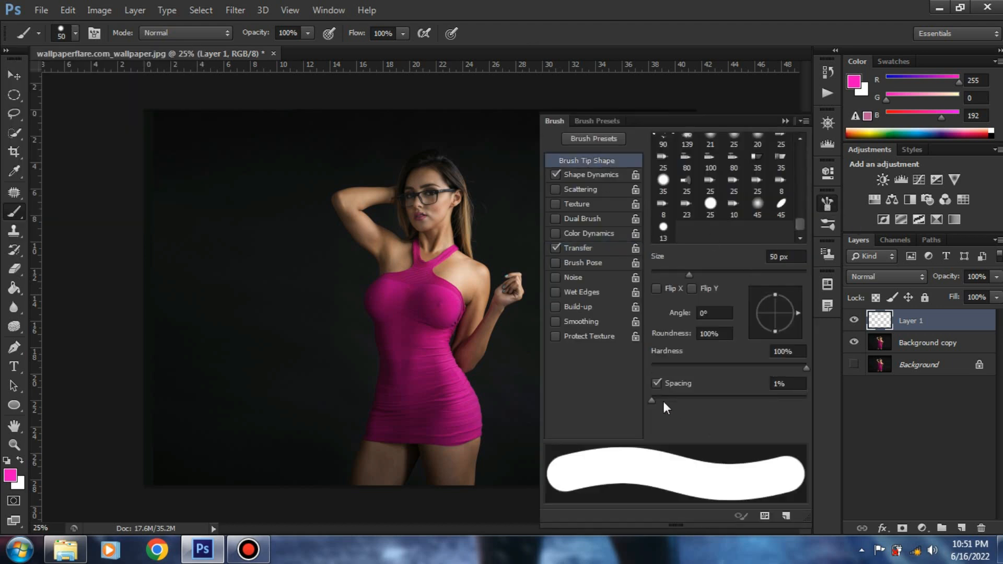
{"action": "mouse_move", "coordinate": [651, 400]}
{"action": "left_mouse_down"}
{"action": "mouse_move", "coordinate": [679, 403]}
{"action": "mouse_move", "coordinate": [659, 400]}
{"action": "left_mouse_up"}
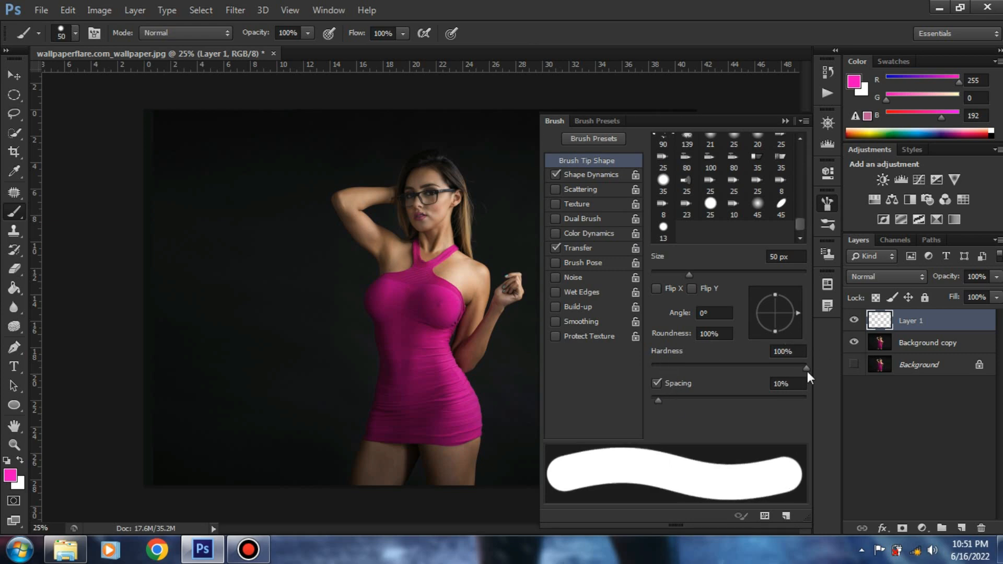
Step: Set Pen Pressure as the control for the brush's size jitter in Shape Dynamics and its opacity jitter in Transfer
{"action": "left_click", "coordinate": [601, 173]}
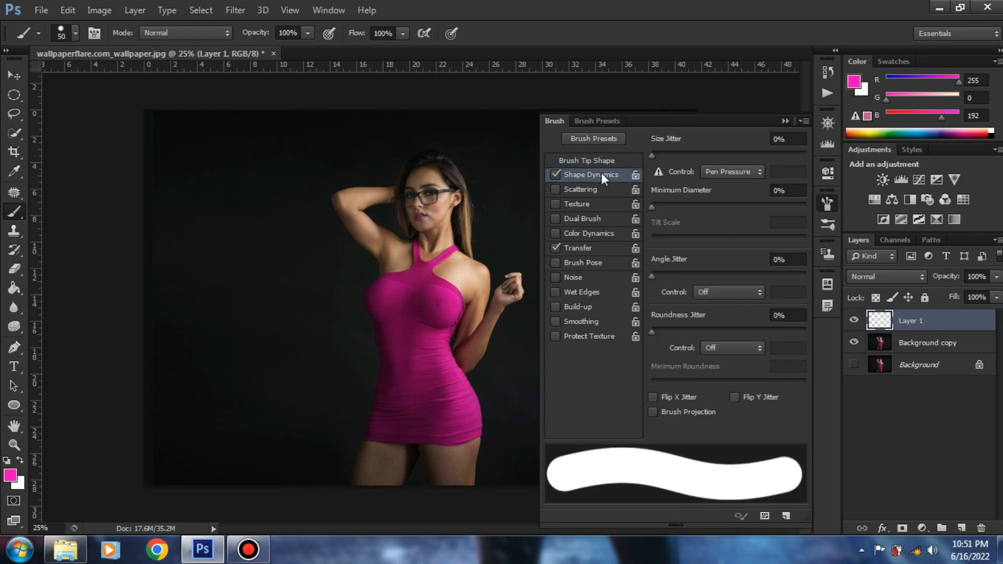
{"action": "left_click", "coordinate": [738, 170]}
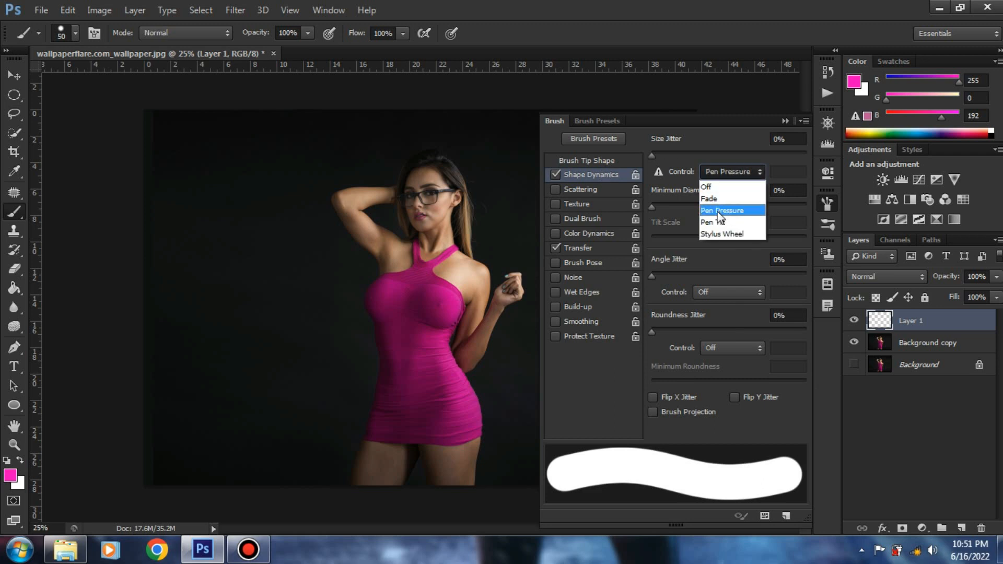
{"action": "left_click", "coordinate": [718, 210]}
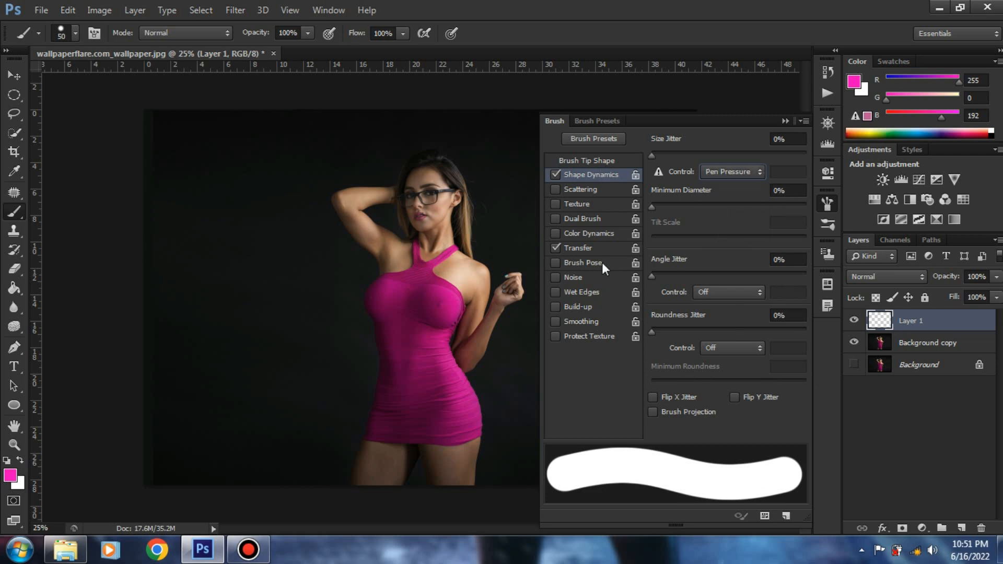
{"action": "left_click", "coordinate": [580, 250]}
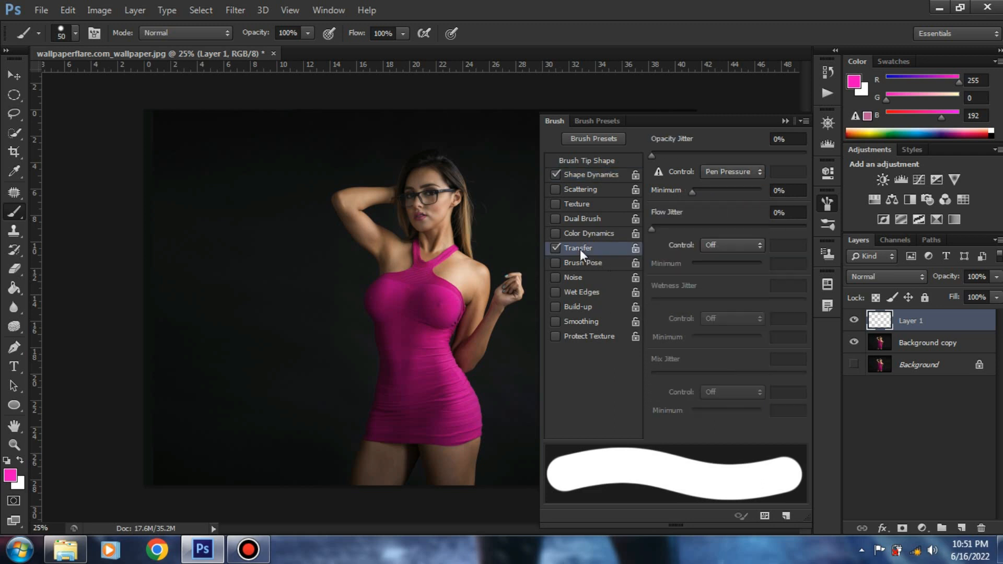
{"action": "left_click", "coordinate": [734, 170]}
{"action": "left_click", "coordinate": [735, 212]}
{"action": "left_click", "coordinate": [783, 119]}
Step: Draw an open, curved zigzag path with the Pen tool, winding around the woman from beside her head down to her thighs
{"action": "left_click", "coordinate": [7, 350]}
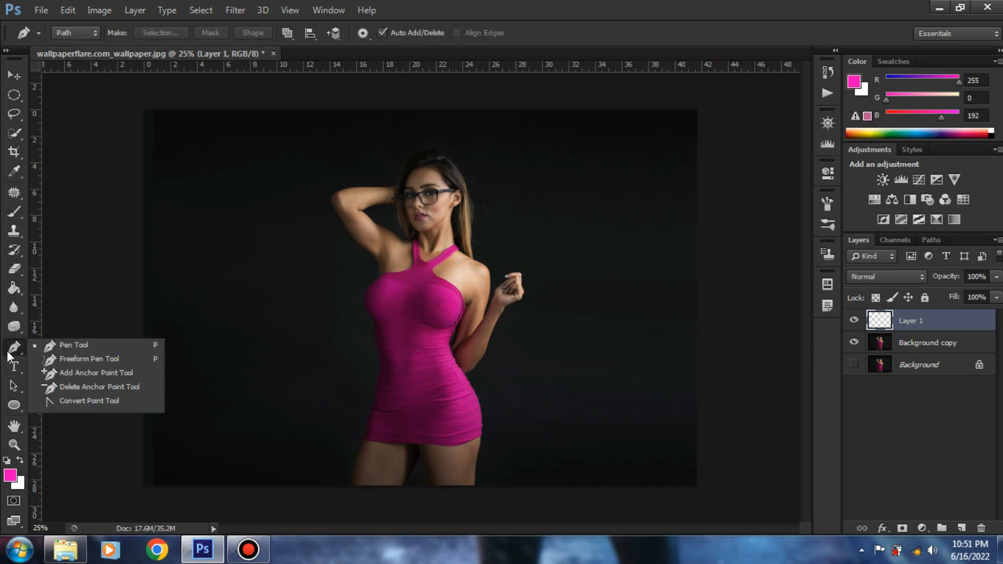
{"action": "left_click", "coordinate": [68, 346]}
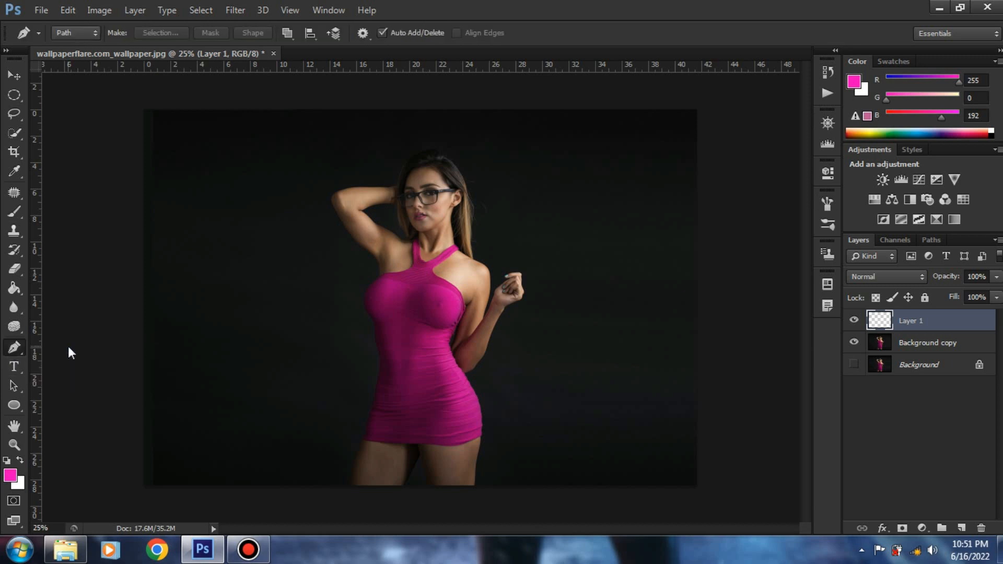
{"action": "left_click", "coordinate": [519, 181]}
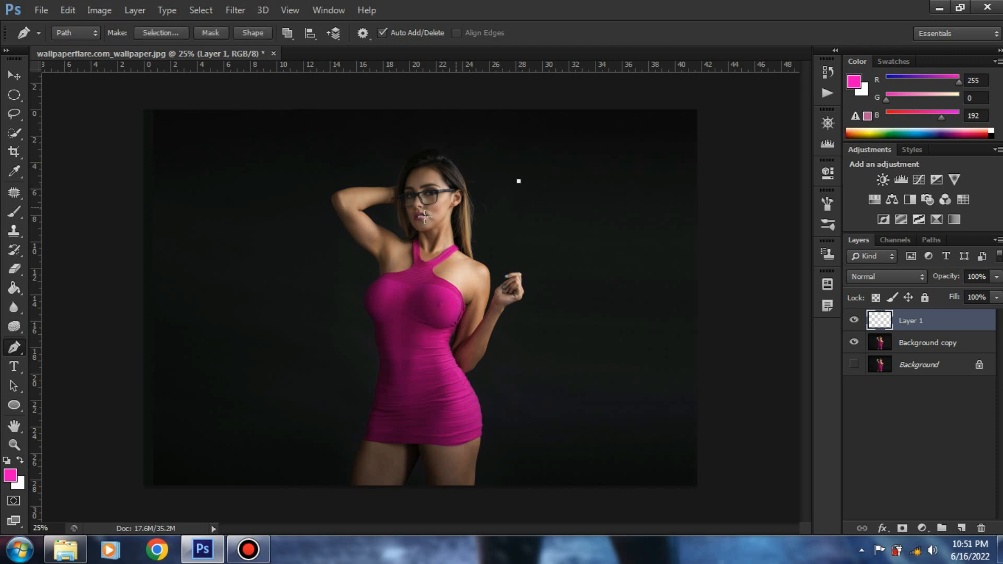
{"action": "left_click_drag", "start_coordinate": [318, 227], "coordinate": [363, 245]}
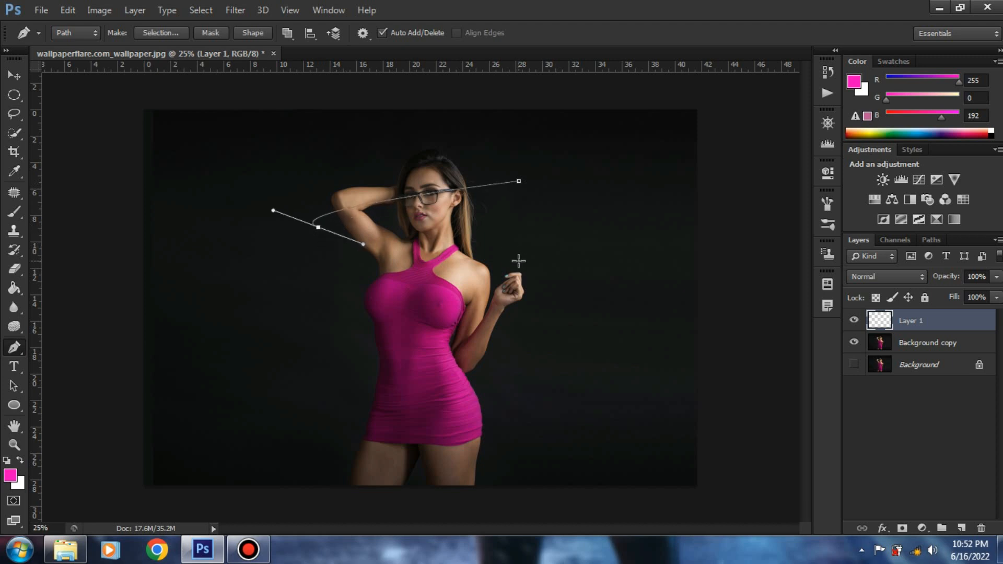
{"action": "left_click_drag", "start_coordinate": [519, 260], "coordinate": [449, 287]}
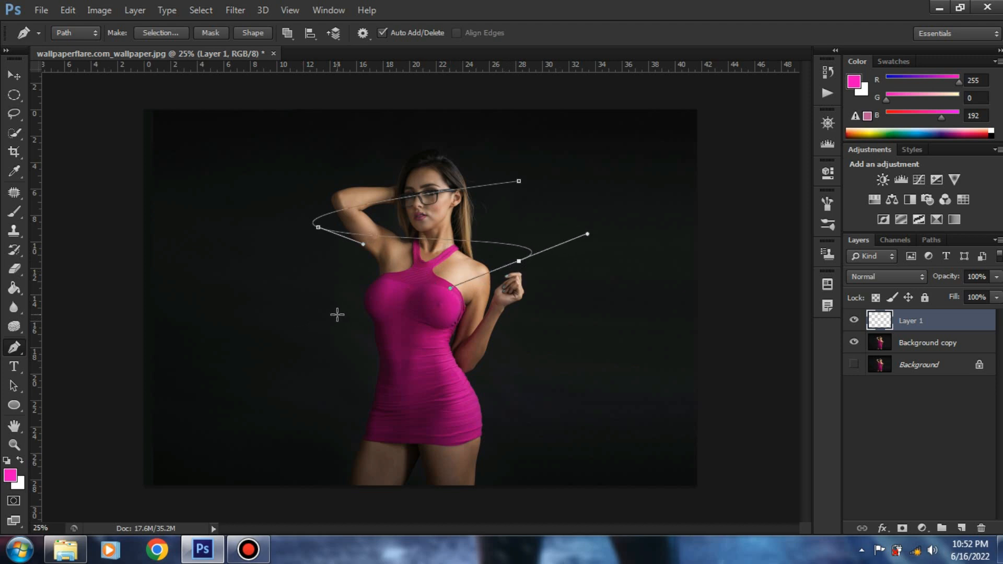
{"action": "left_click_drag", "start_coordinate": [334, 314], "coordinate": [393, 332]}
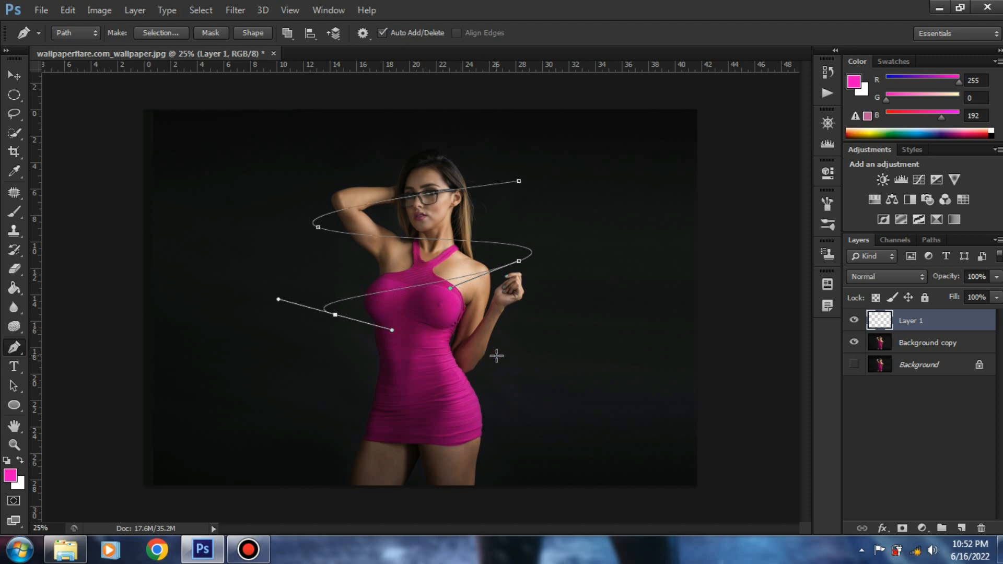
{"action": "left_click_drag", "start_coordinate": [500, 367], "coordinate": [442, 392]}
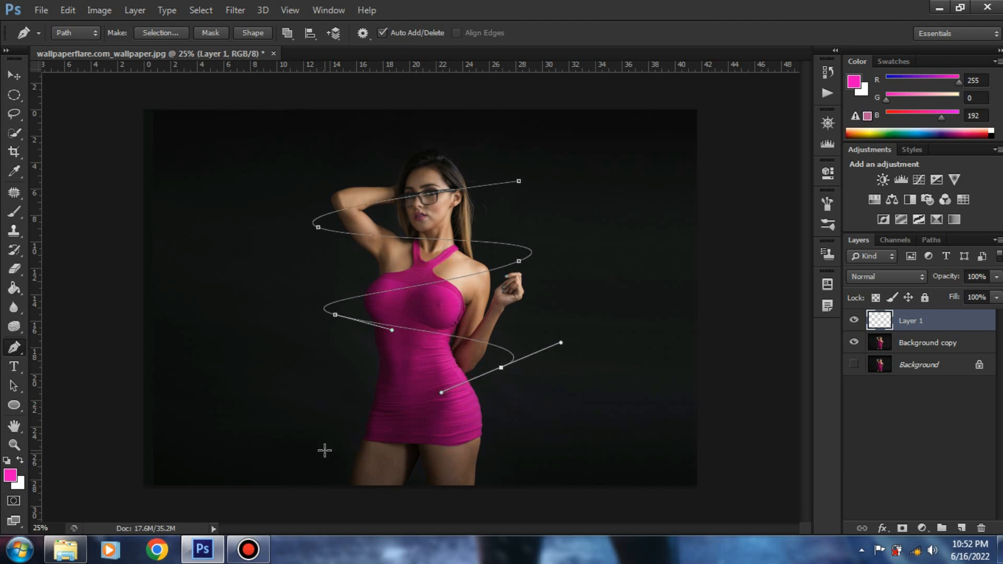
{"action": "left_click", "coordinate": [324, 451]}
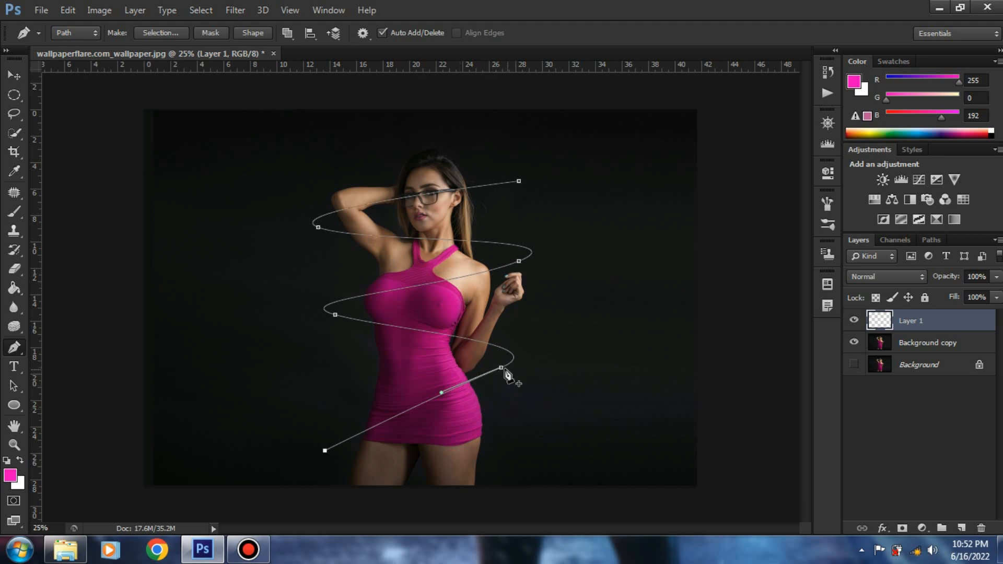
Step: Move the spiral path's four middle anchor points slightly lower to even out the spacing of its loops
{"action": "left_click_drag", "start_coordinate": [501, 368], "coordinate": [513, 398]}
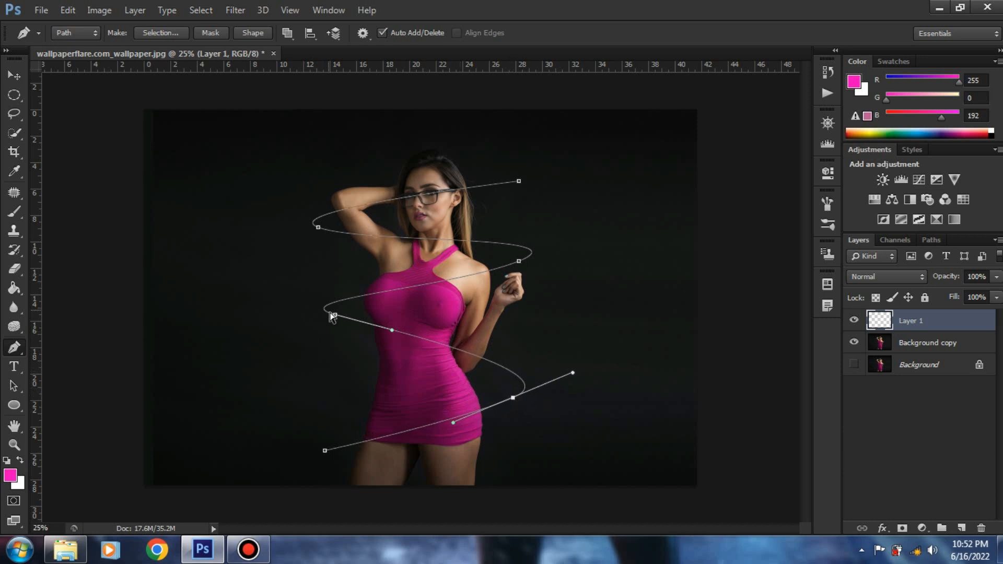
{"action": "left_click_drag", "start_coordinate": [335, 316], "coordinate": [334, 339]}
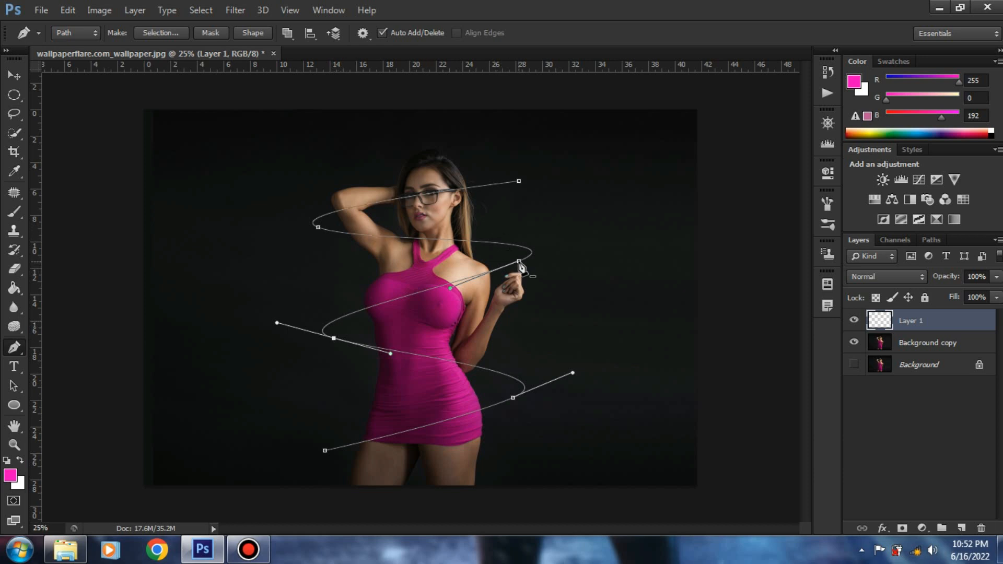
{"action": "left_click_drag", "start_coordinate": [519, 262], "coordinate": [538, 279]}
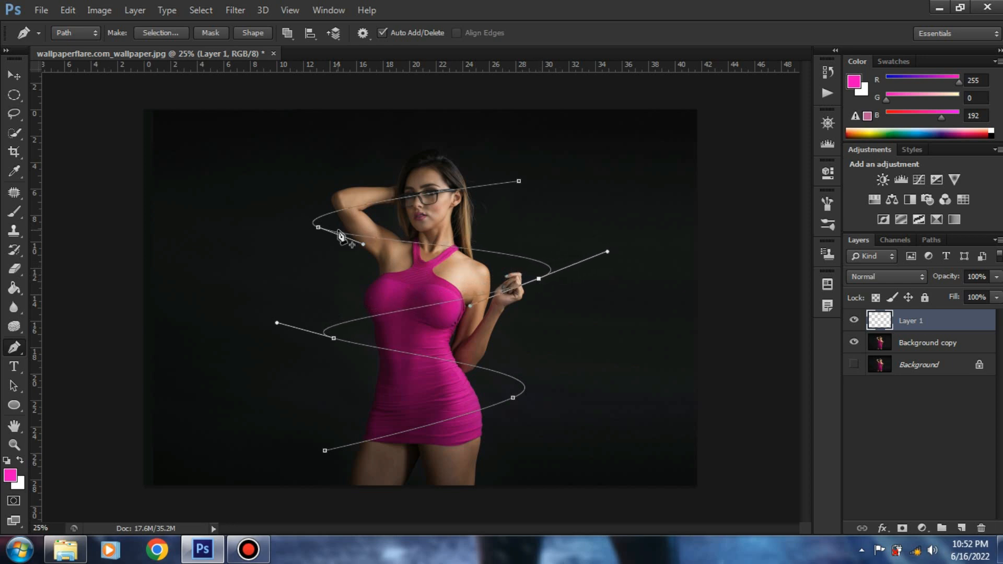
{"action": "left_click_drag", "start_coordinate": [318, 227], "coordinate": [318, 242]}
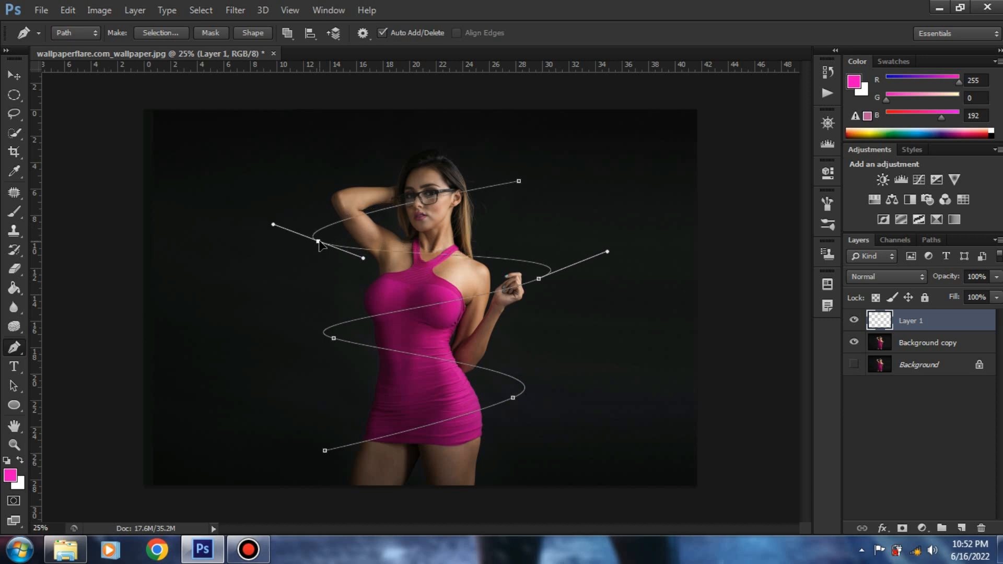
{"action": "left_click", "coordinate": [334, 339], "text": "ctrl"}
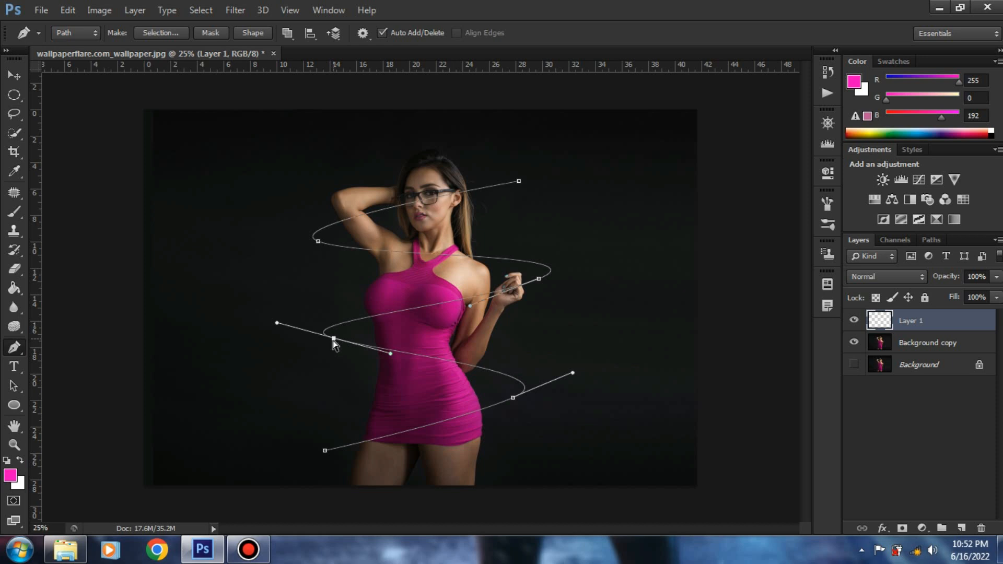
{"action": "left_click_drag", "start_coordinate": [333, 341], "coordinate": [334, 347]}
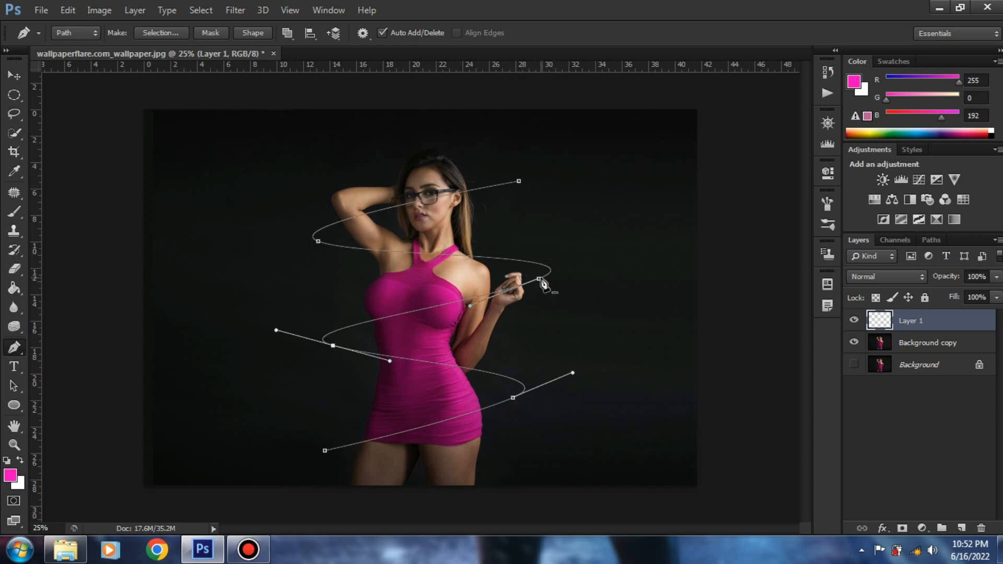
Step: Set the foreground colour to a near-white with RGB values 255, 251, 254
{"action": "right_click", "coordinate": [541, 285]}
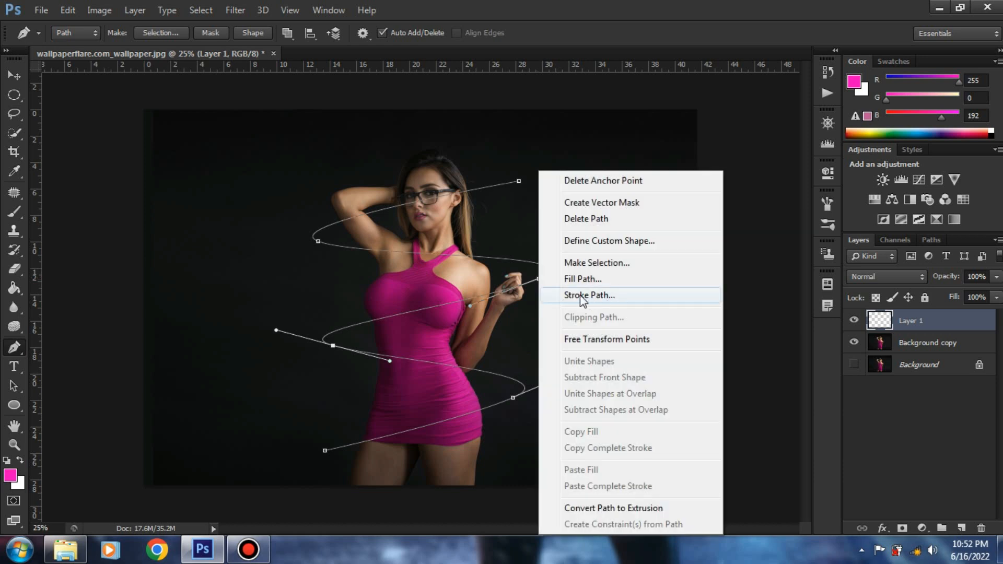
{"action": "left_click", "coordinate": [15, 481]}
{"action": "left_click", "coordinate": [15, 482]}
{"action": "left_click", "coordinate": [575, 282]}
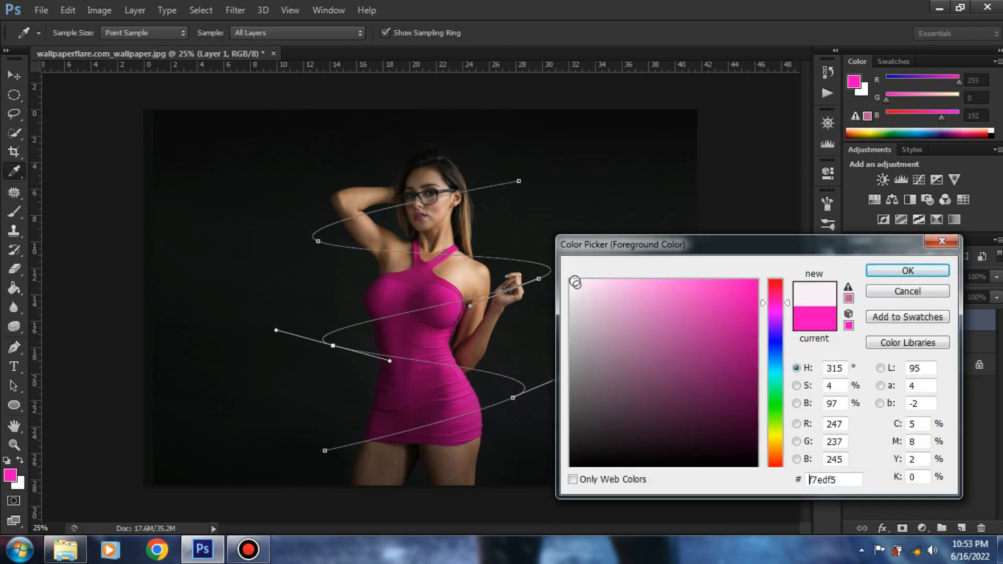
{"action": "left_click", "coordinate": [575, 280]}
{"action": "left_click", "coordinate": [907, 271]}
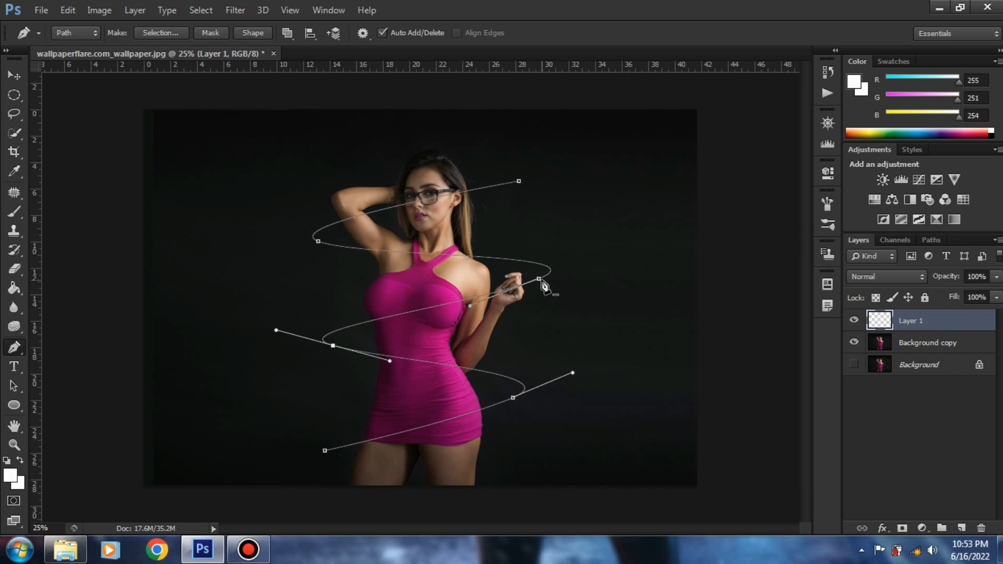
Step: Stroke the spiral path on Layer 1 using the Brush with Simulate Pressure enabled, and dismiss the path outline
{"action": "right_click", "coordinate": [544, 286]}
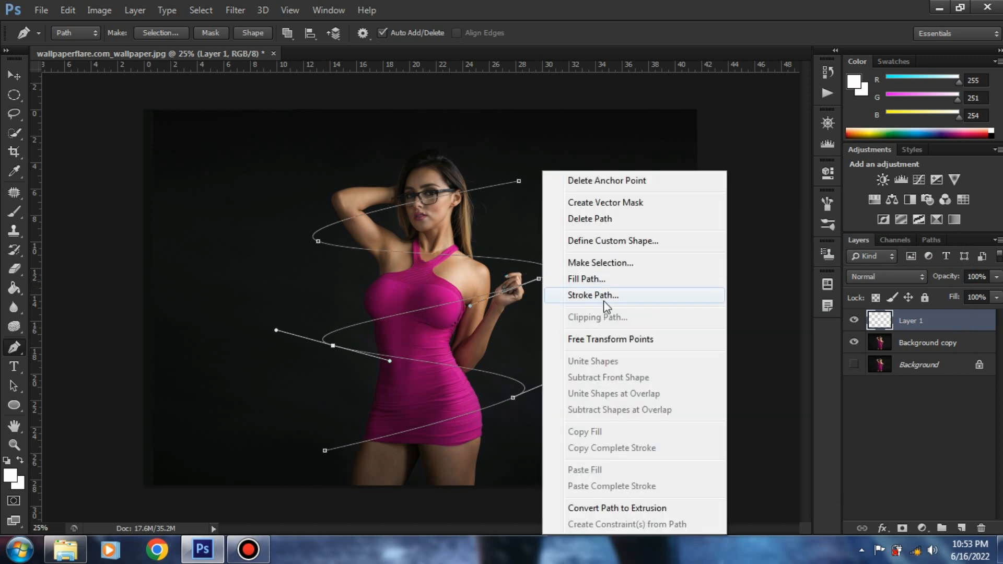
{"action": "left_click", "coordinate": [574, 293]}
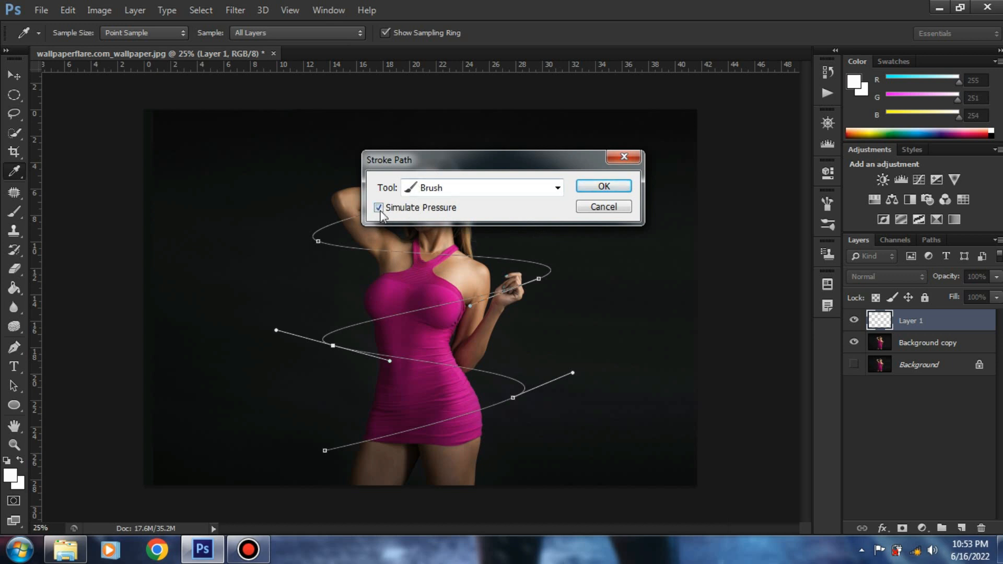
{"action": "left_click", "coordinate": [605, 186]}
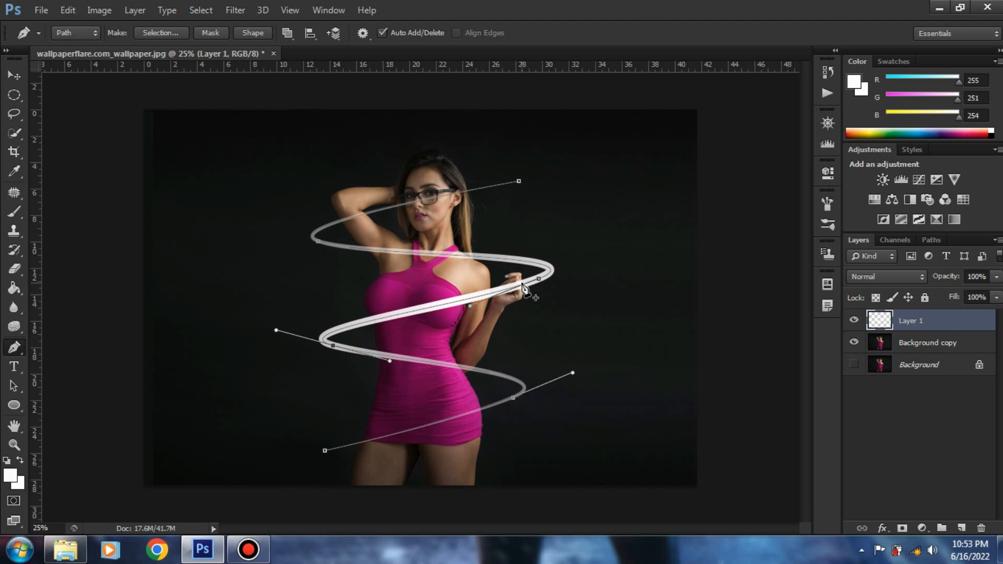
{"action": "left_click", "coordinate": [522, 284]}
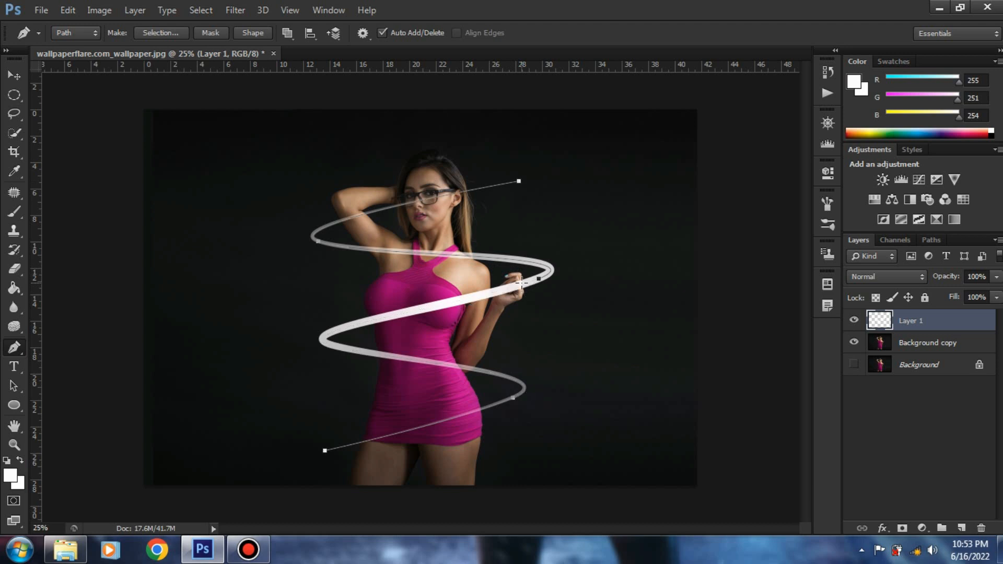
{"action": "key", "text": "Return"}
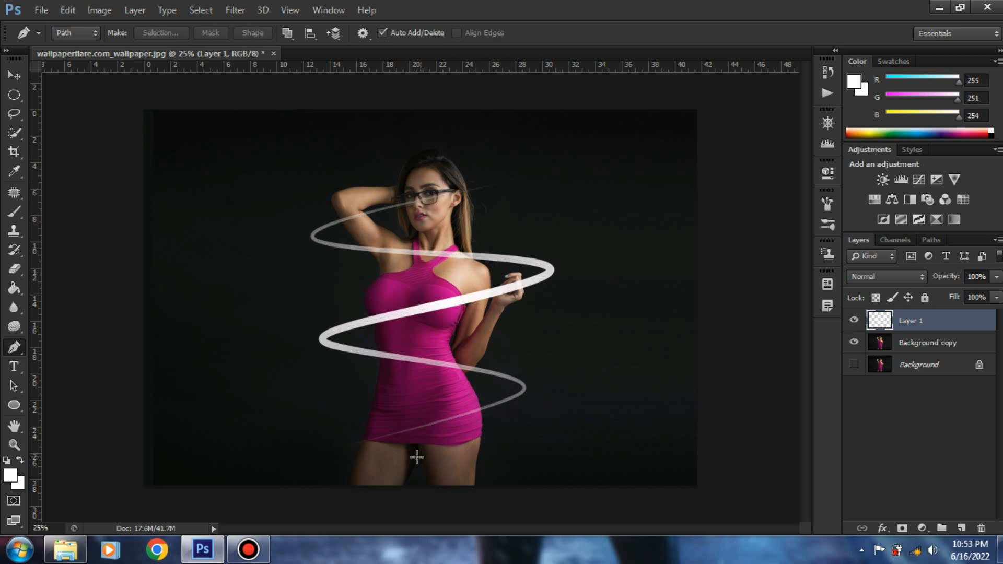
Step: Add a Stroke effect to Layer 1's spiral and choose the hot pink fe03a8 as its colour
{"action": "double_click", "coordinate": [958, 325]}
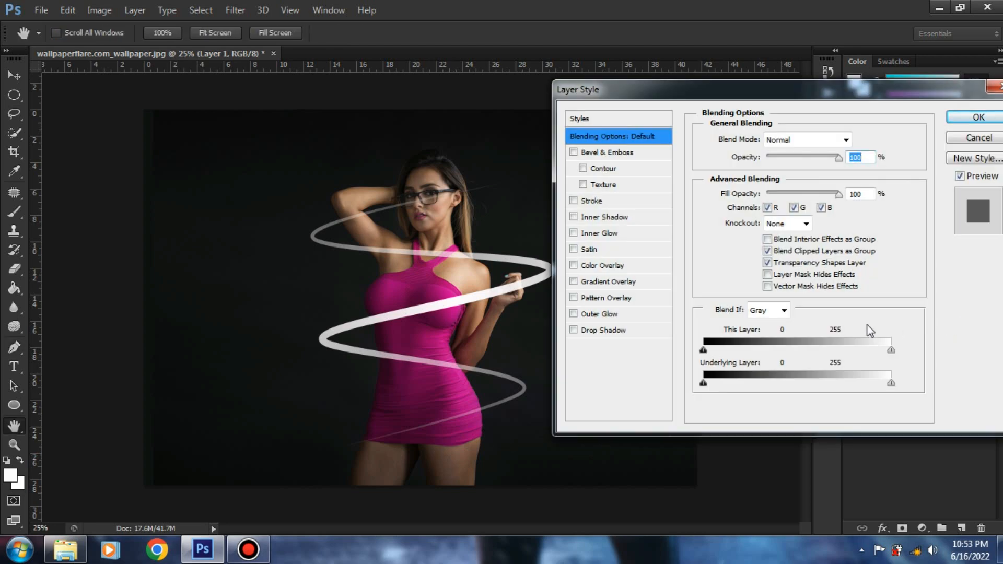
{"action": "left_click", "coordinate": [591, 202]}
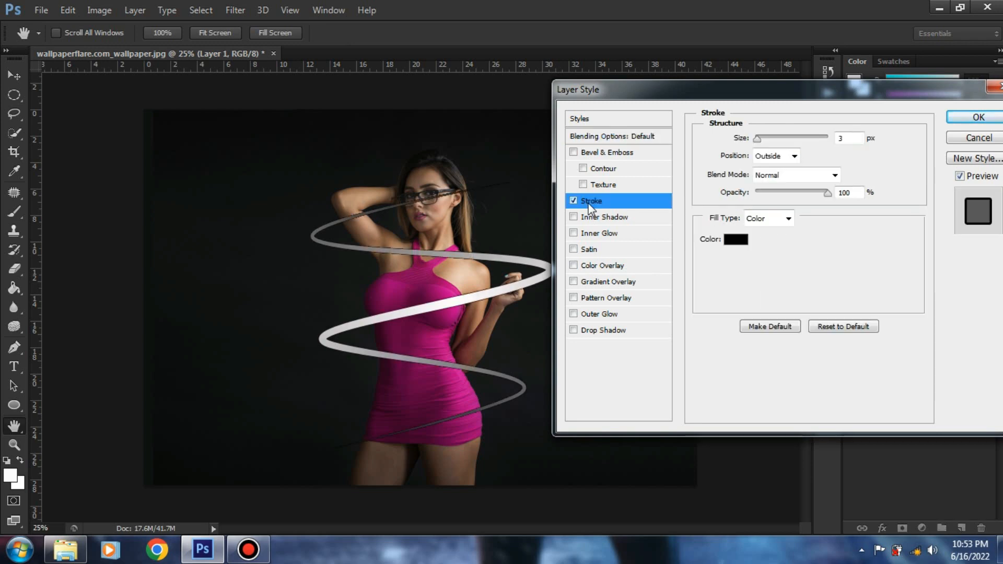
{"action": "left_click", "coordinate": [736, 241]}
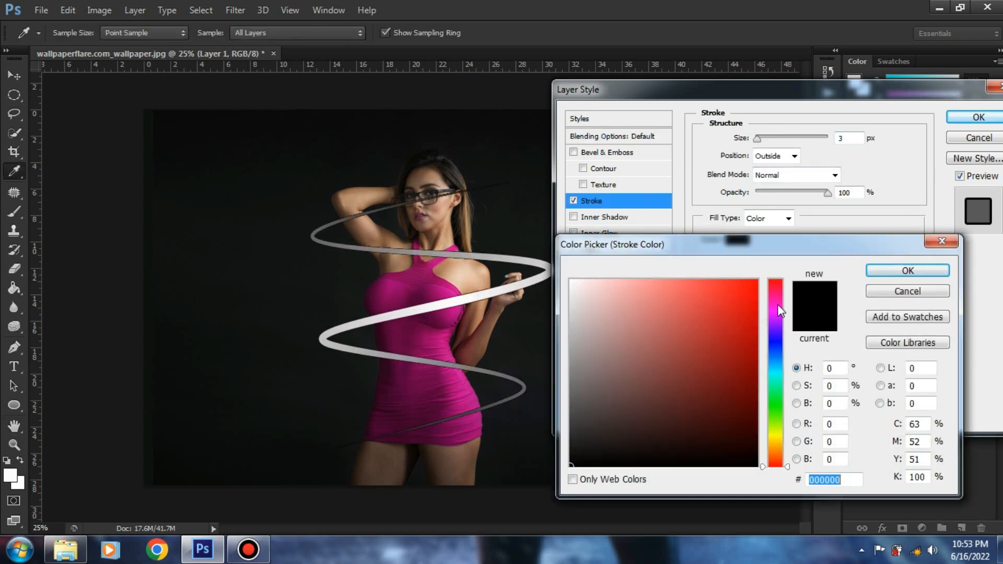
{"action": "left_click", "coordinate": [778, 304]}
{"action": "left_click", "coordinate": [754, 282]}
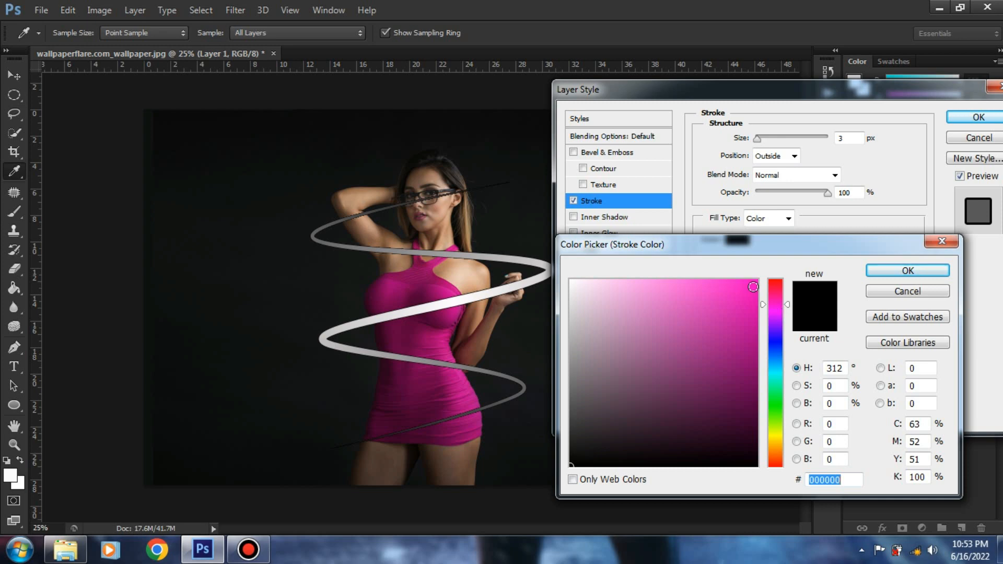
{"action": "left_click", "coordinate": [788, 304]}
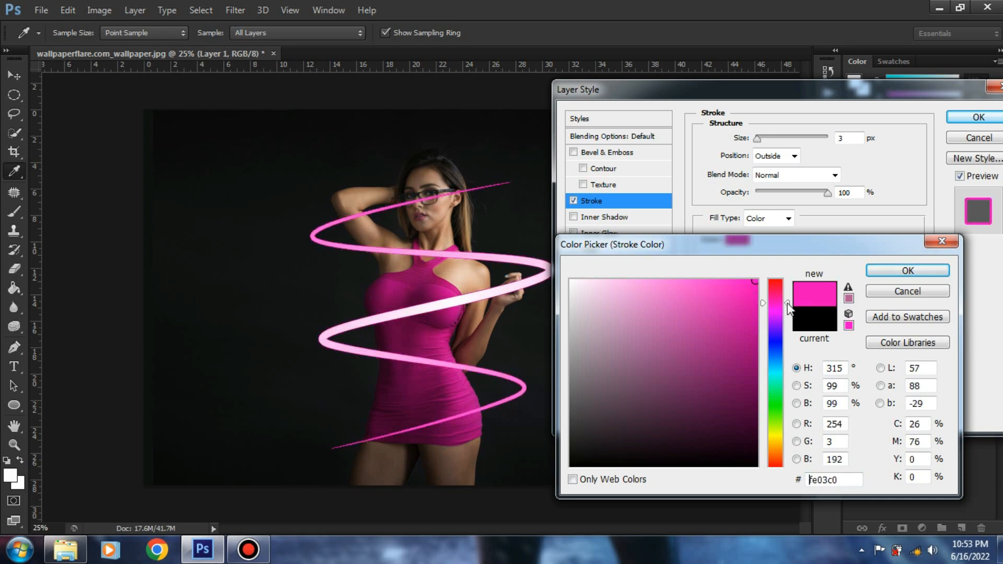
{"action": "left_click_drag", "start_coordinate": [787, 304], "coordinate": [788, 301]}
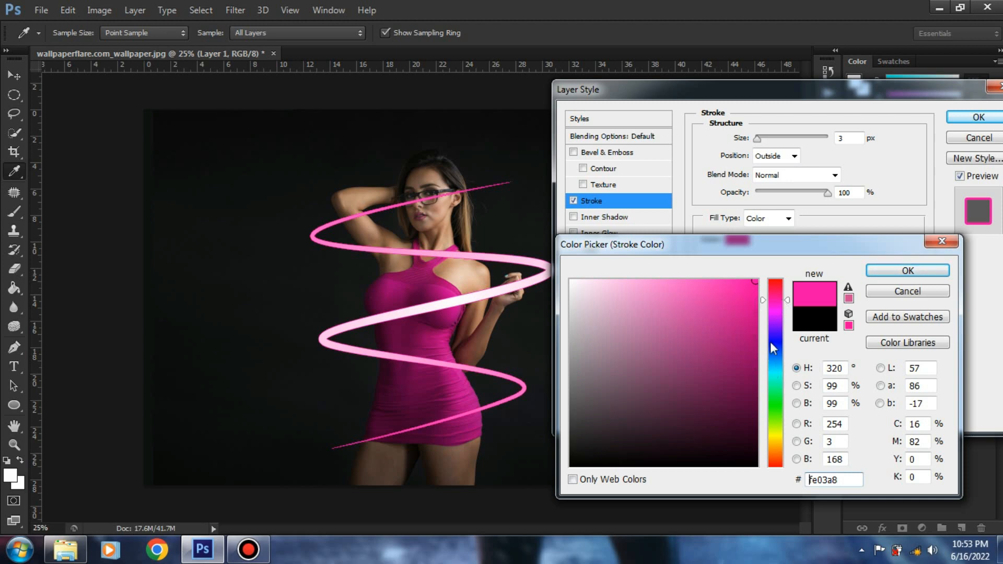
Step: Copy the stroke colour's hex code fe03a8 and accept the colour
{"action": "left_click_drag", "start_coordinate": [847, 483], "coordinate": [808, 480]}
{"action": "right_click", "coordinate": [823, 480]}
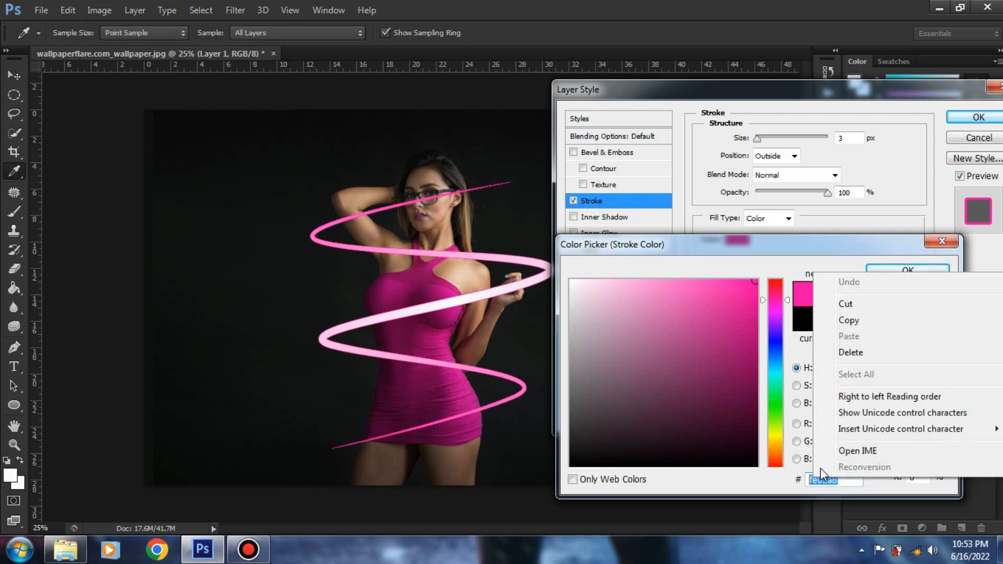
{"action": "left_click", "coordinate": [848, 320]}
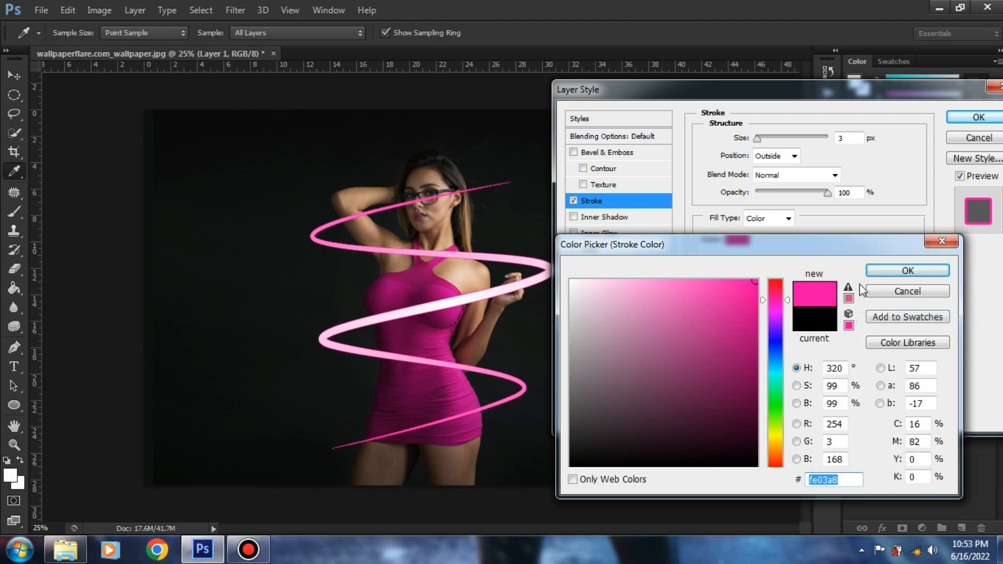
{"action": "left_click", "coordinate": [909, 273]}
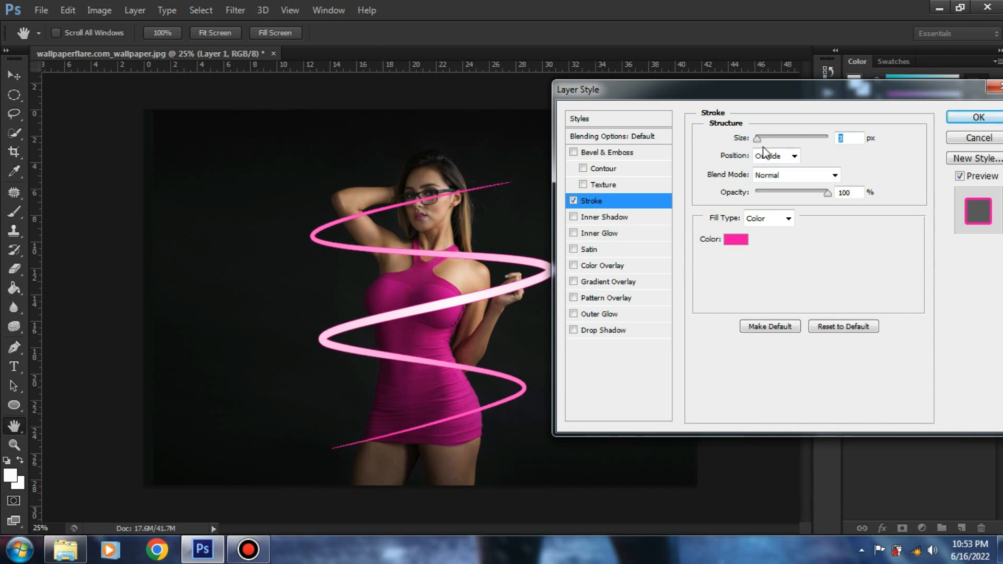
Step: Set the spiral's Stroke effect to a size of 7 px and the Linear Dodge (Add) blend mode
{"action": "key", "text": "Up"}
{"action": "key", "text": "Up"}
{"action": "key", "text": "Up"}
{"action": "key", "text": "Up"}
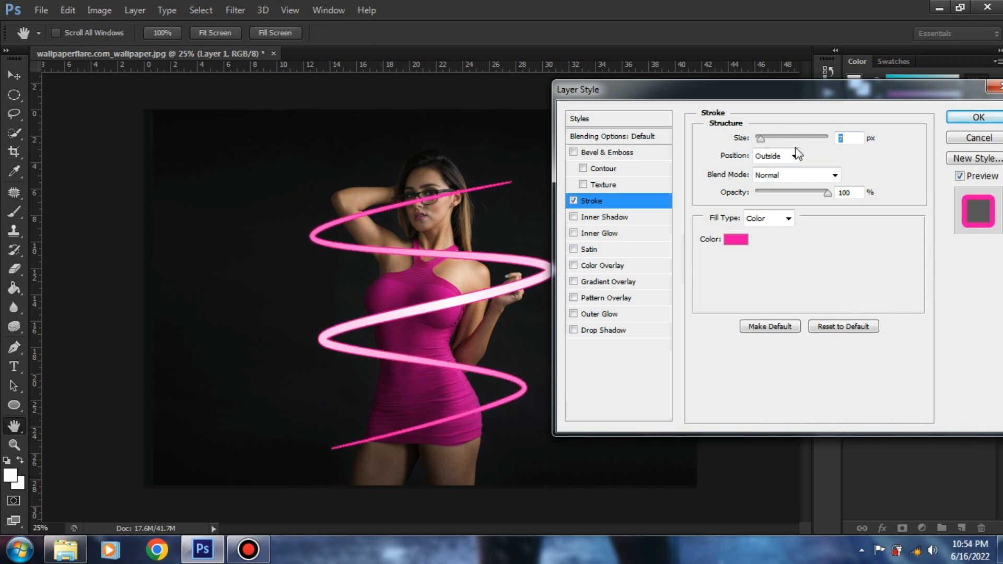
{"action": "key", "text": "Up"}
{"action": "key", "text": "Up"}
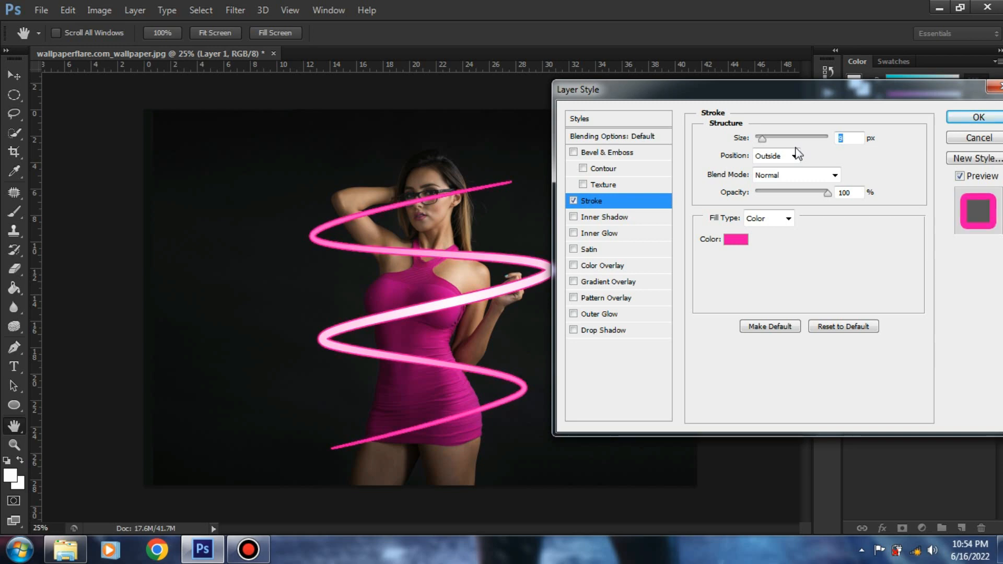
{"action": "key", "text": "Down"}
{"action": "key", "text": "Down"}
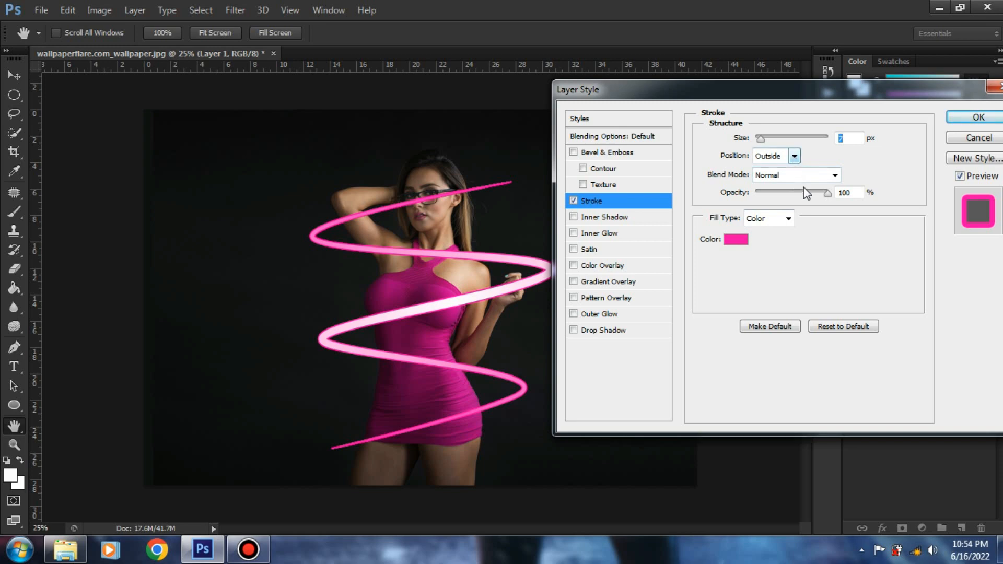
{"action": "left_click", "coordinate": [833, 175]}
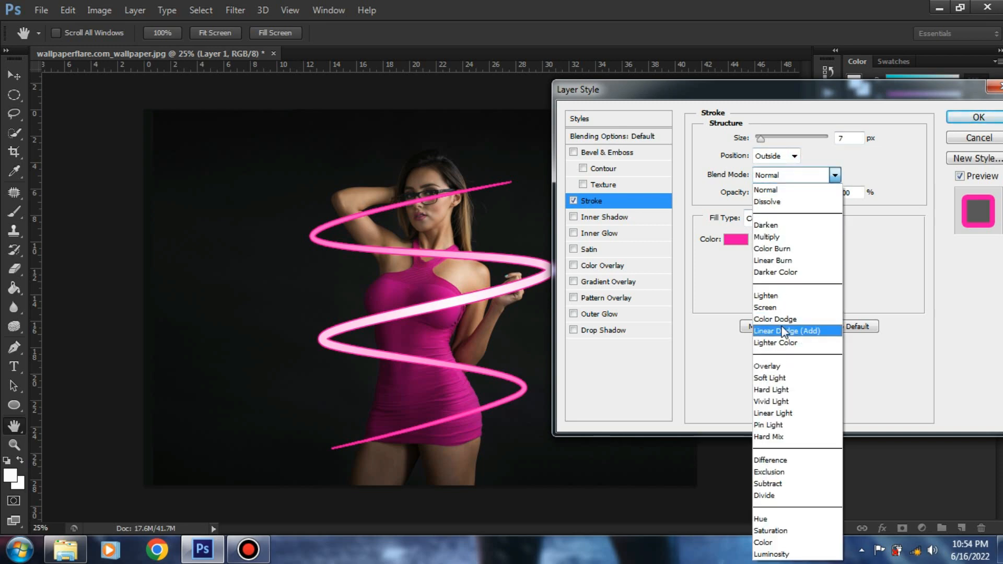
{"action": "left_click", "coordinate": [790, 330]}
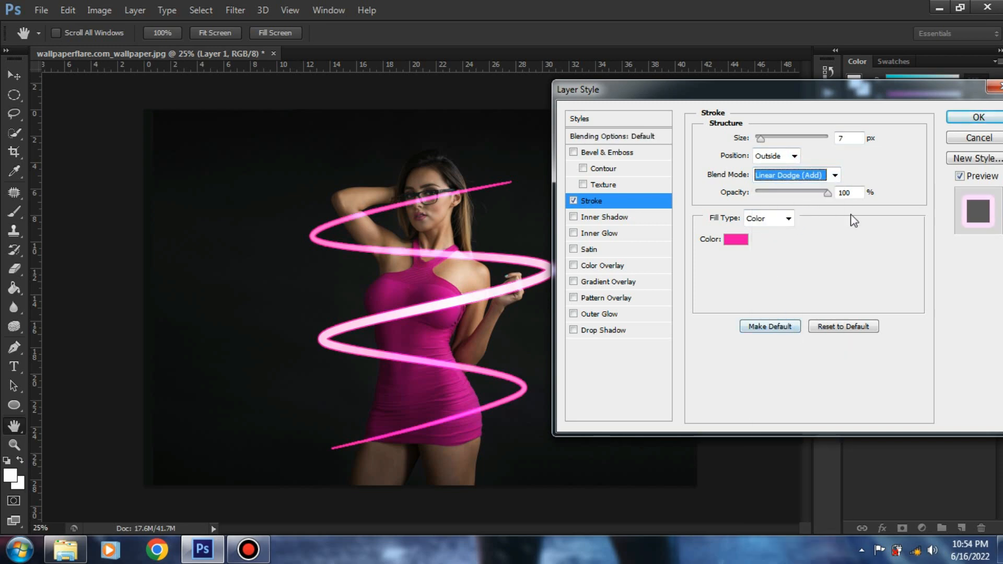
Step: Add a Drop Shadow effect to the spiral and paste the copied pink fe03a8 as its colour
{"action": "left_click", "coordinate": [602, 331]}
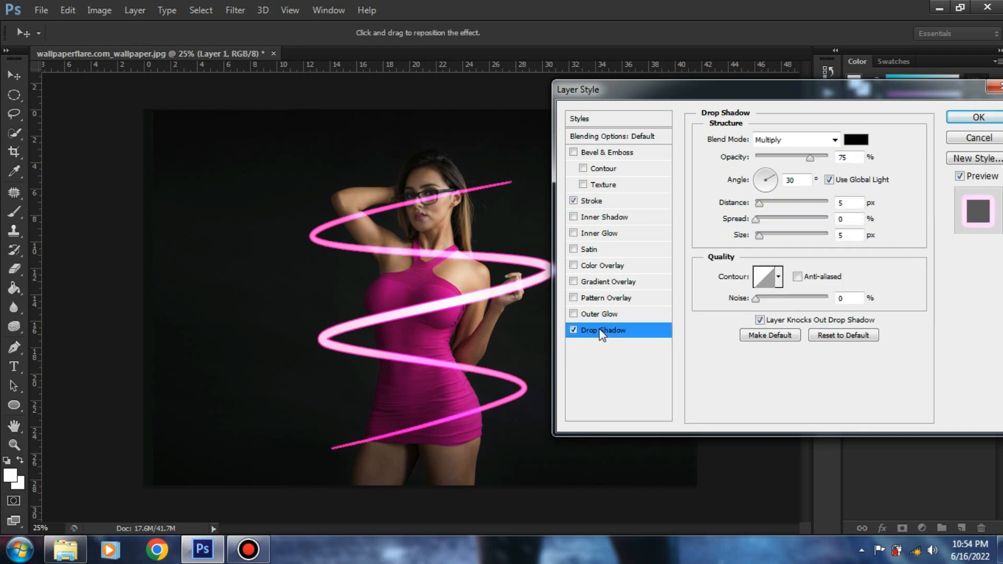
{"action": "left_click", "coordinate": [856, 140]}
{"action": "left_click", "coordinate": [844, 481]}
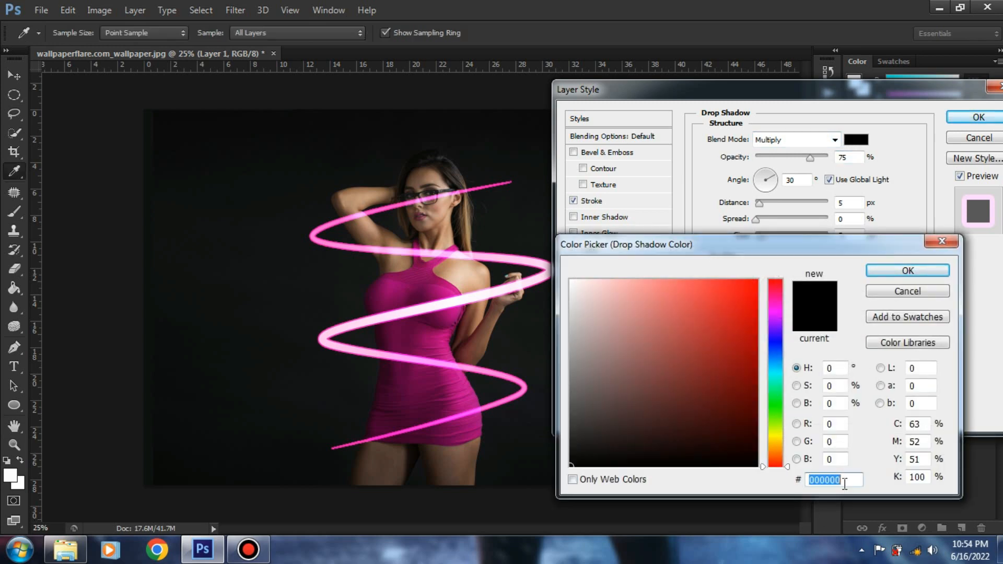
{"action": "right_click", "coordinate": [822, 483]}
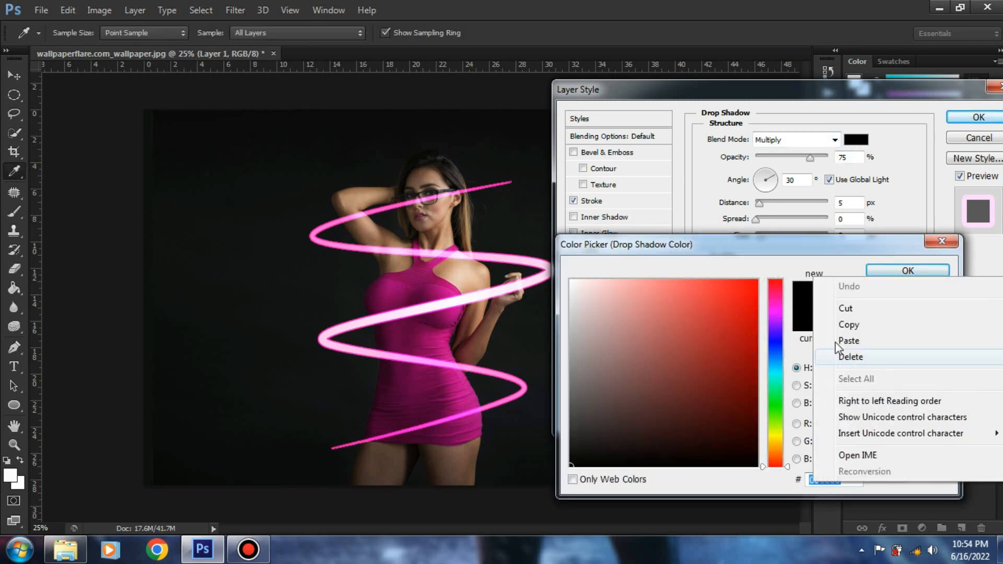
{"action": "left_click", "coordinate": [855, 344]}
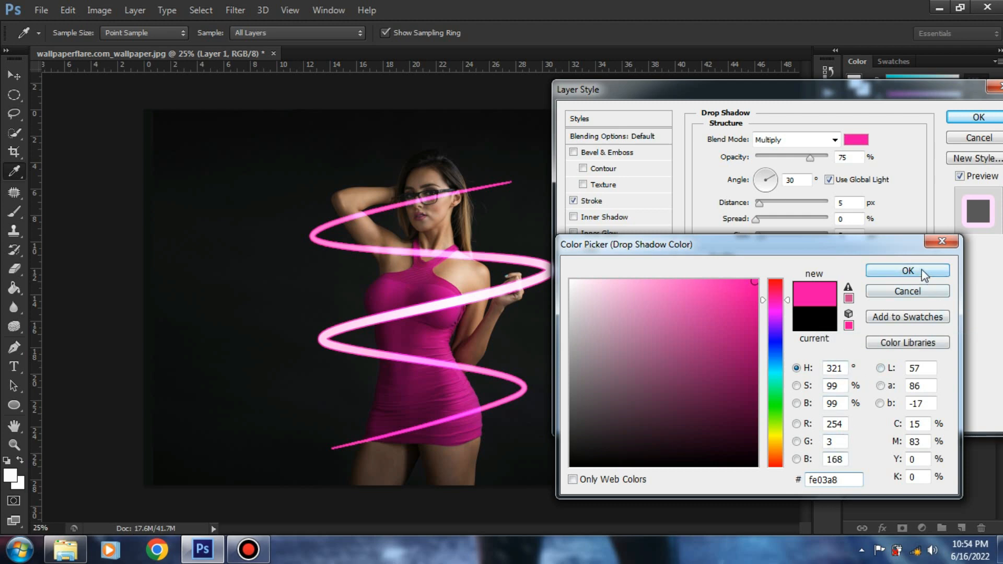
{"action": "left_click", "coordinate": [908, 271]}
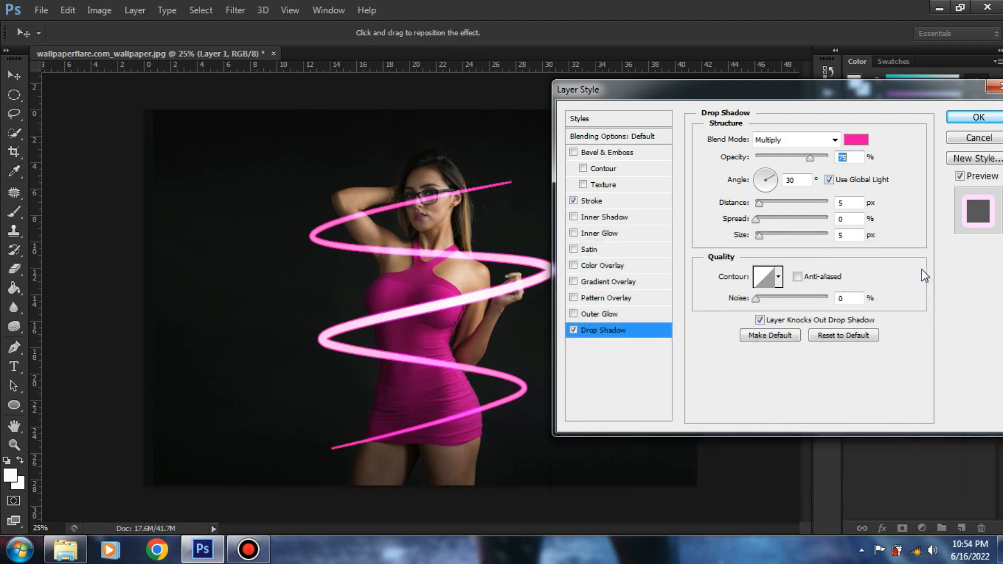
Step: Set the Drop Shadow to Linear Dodge (Add) blending, with a distance of 0 px and a size of 70 px
{"action": "left_click", "coordinate": [836, 142]}
{"action": "left_click", "coordinate": [798, 303]}
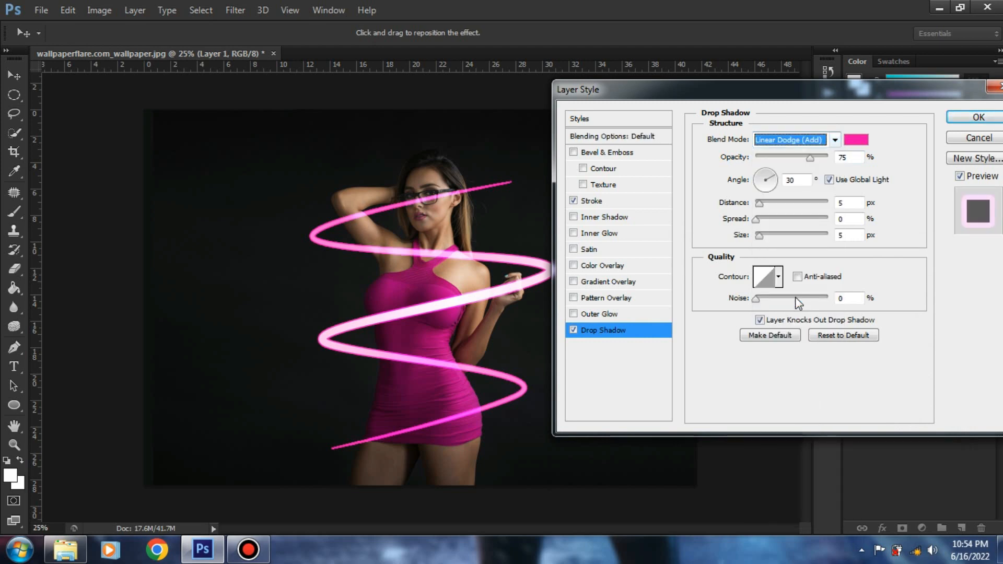
{"action": "left_click_drag", "start_coordinate": [761, 204], "coordinate": [775, 237]}
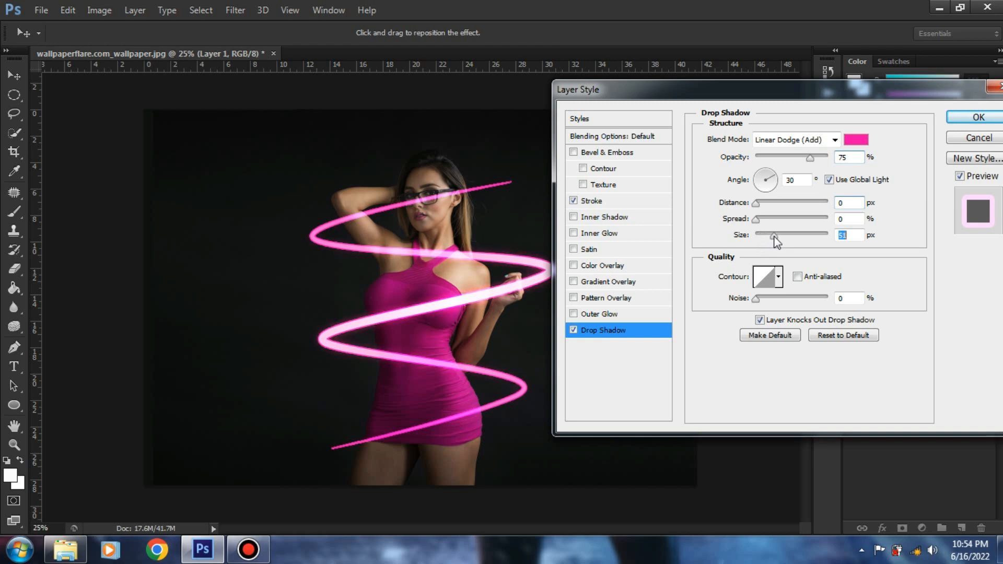
{"action": "left_click_drag", "start_coordinate": [777, 235], "coordinate": [780, 236]}
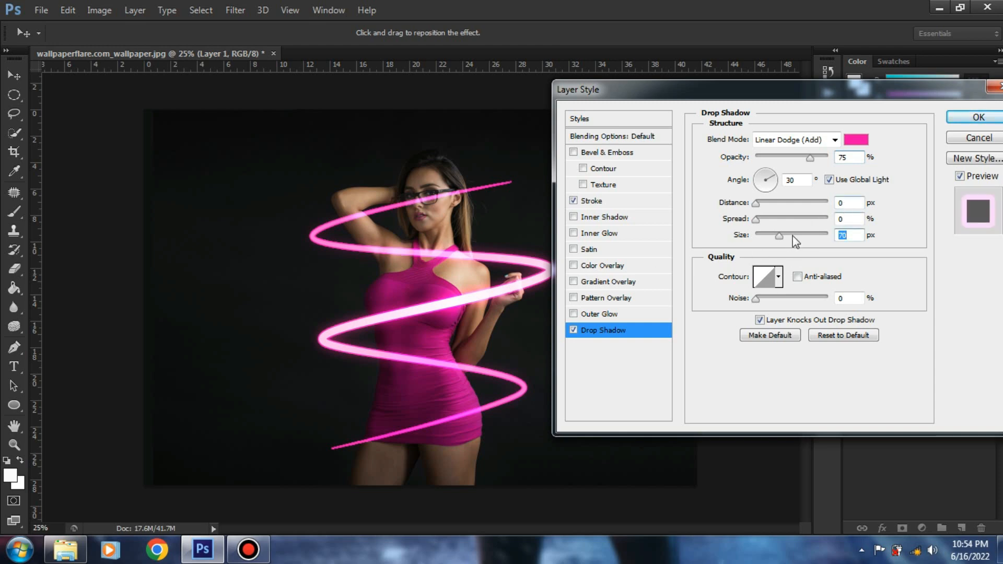
Step: Add an Outer Glow using Linear Dodge (Add), the pasted colour fe03a8 and a size of 70 px, and apply the layer style
{"action": "left_click", "coordinate": [609, 314]}
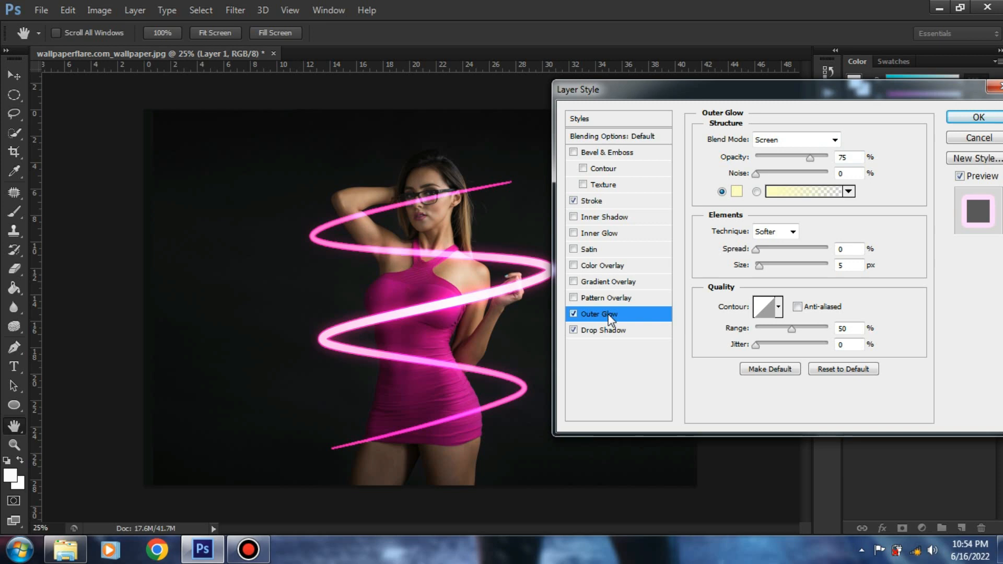
{"action": "left_click", "coordinate": [831, 141]}
{"action": "left_click", "coordinate": [785, 298]}
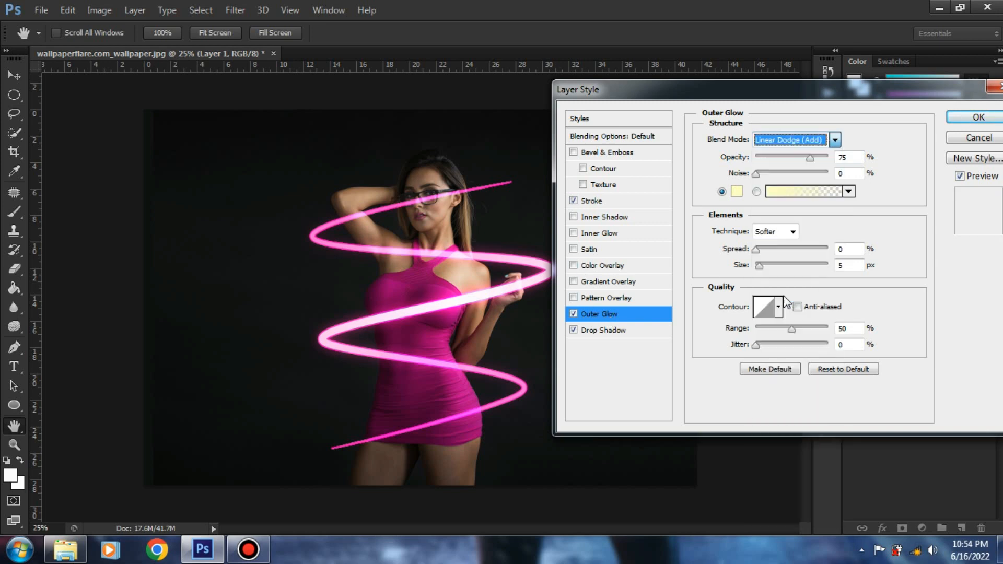
{"action": "left_click", "coordinate": [737, 192]}
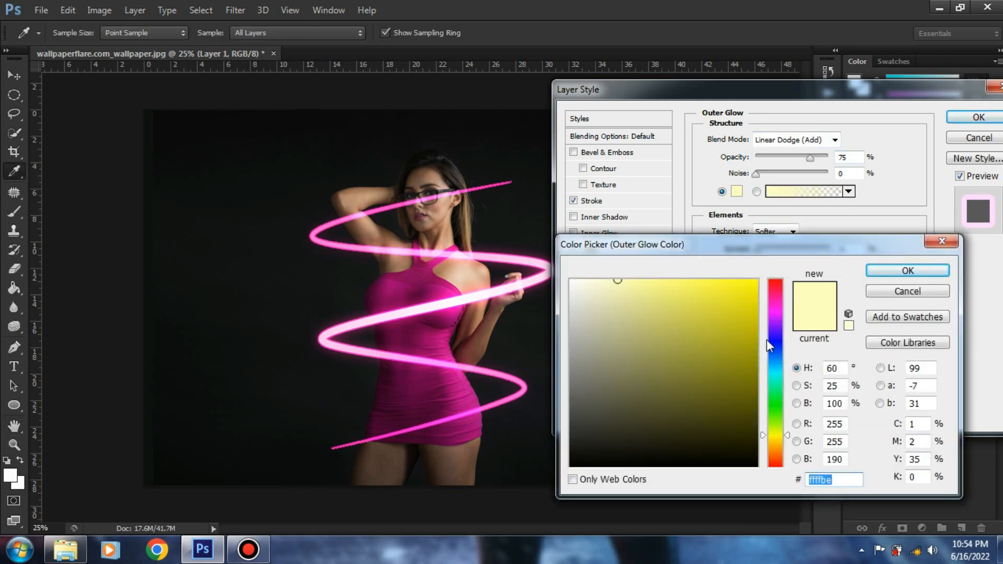
{"action": "right_click", "coordinate": [849, 479]}
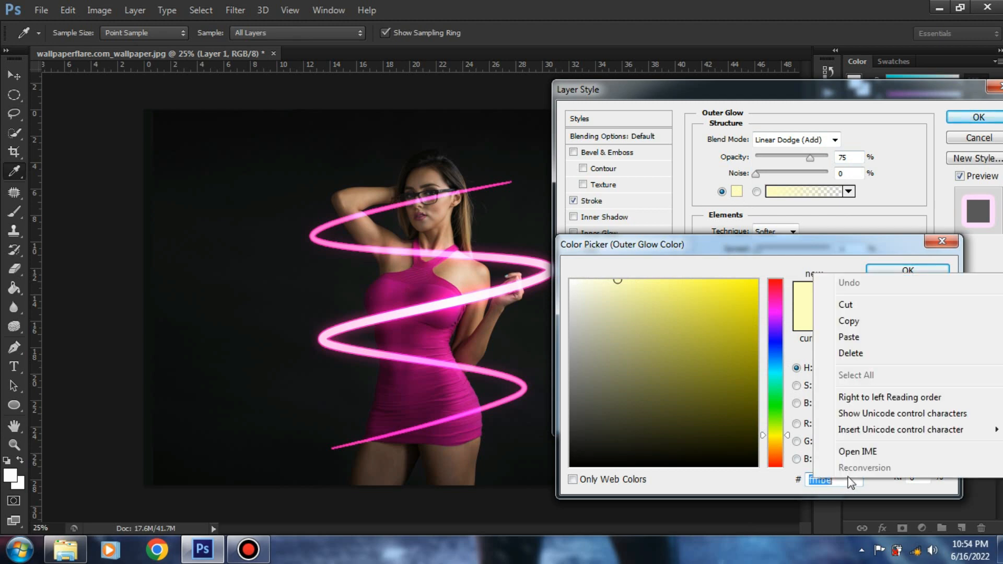
{"action": "left_click", "coordinate": [849, 337]}
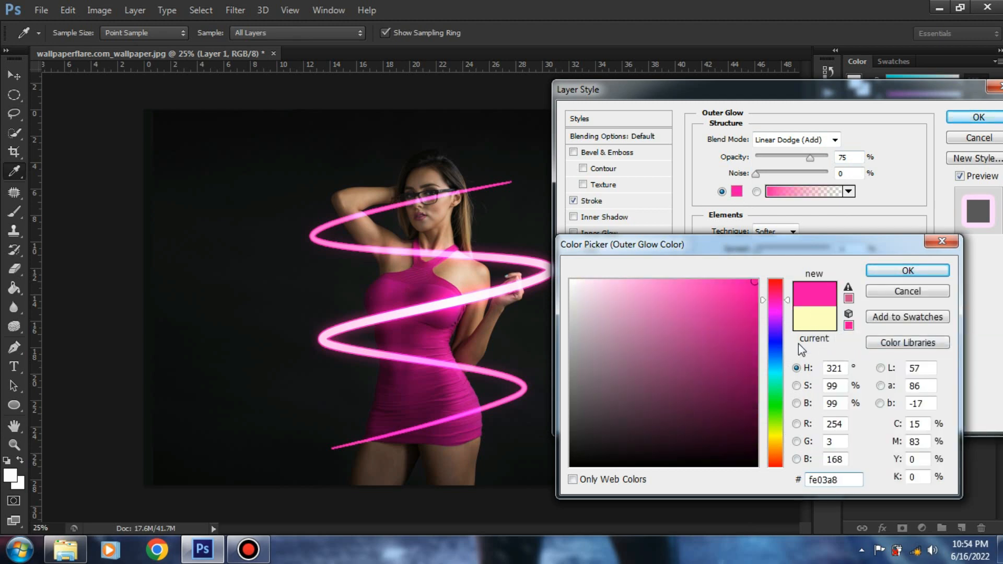
{"action": "left_click", "coordinate": [907, 271]}
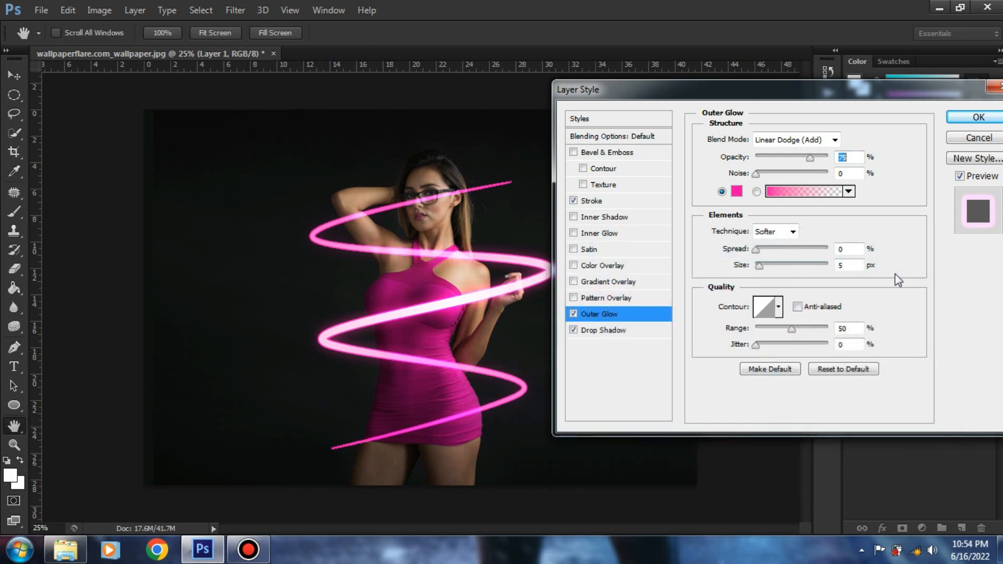
{"action": "left_click_drag", "start_coordinate": [759, 269], "coordinate": [781, 269]}
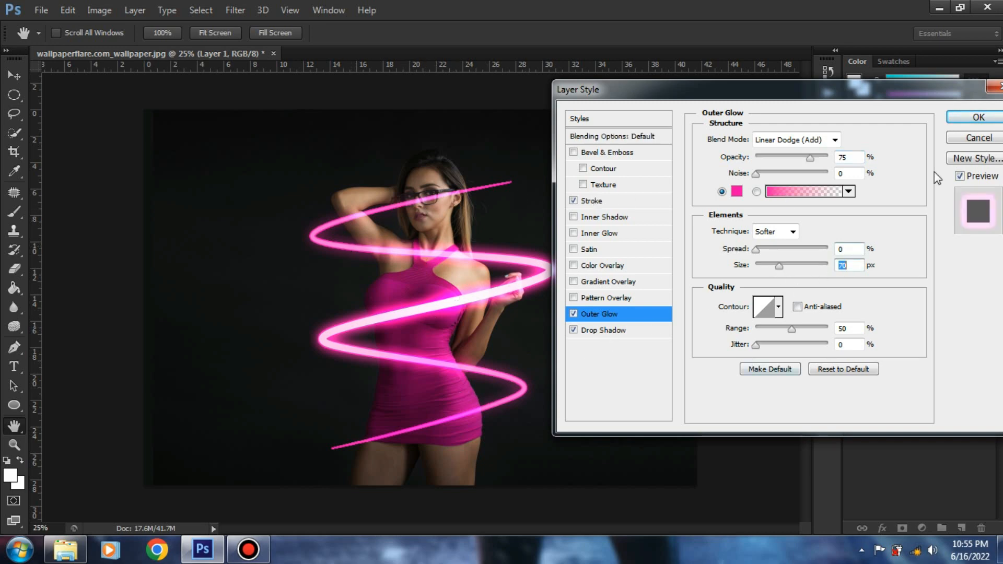
{"action": "left_click", "coordinate": [980, 118]}
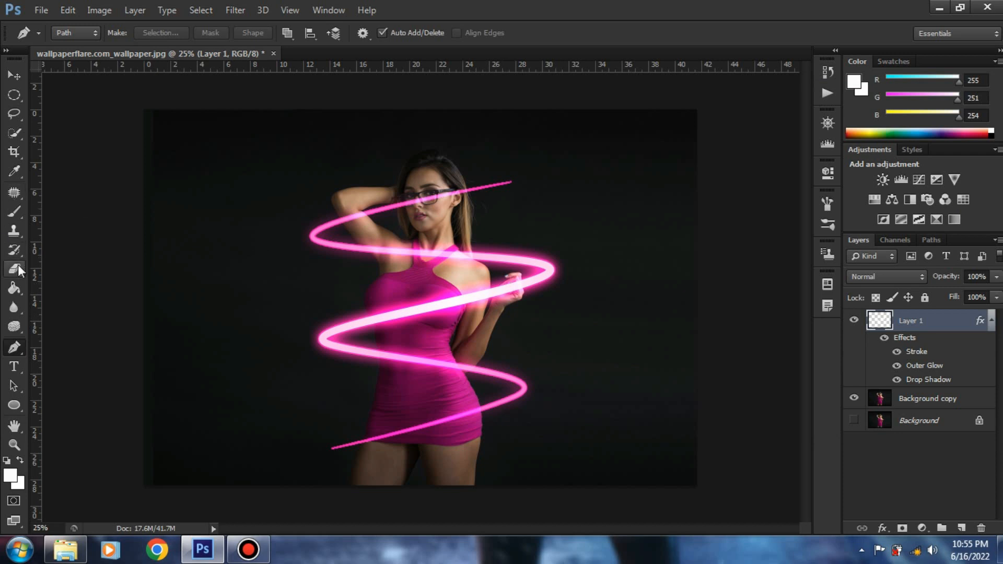
Step: Set the Eraser size to 37 px and erase the spiral where it crosses the woman's face and hair
{"action": "left_click_drag", "start_coordinate": [17, 265], "coordinate": [67, 265]}
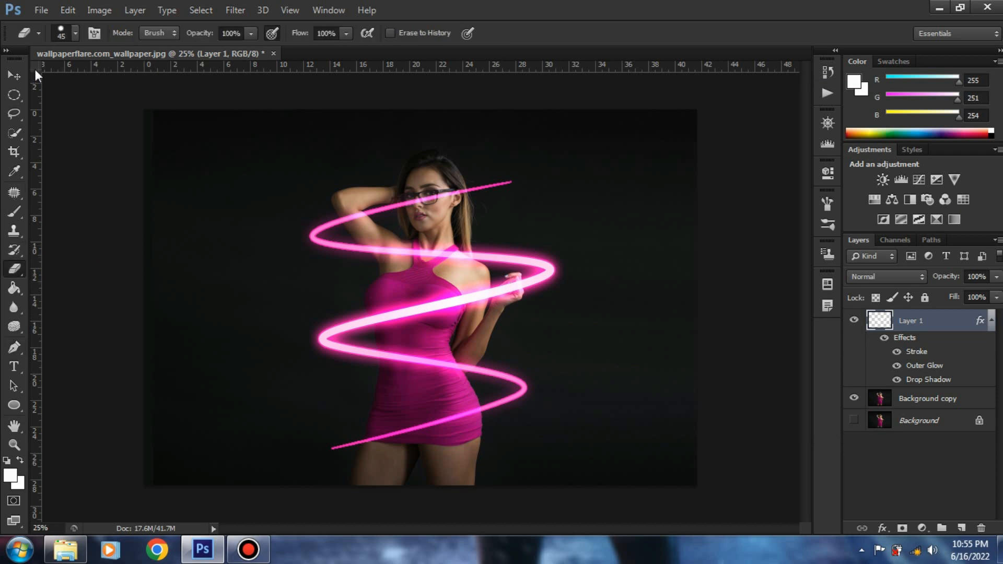
{"action": "left_click", "coordinate": [75, 32]}
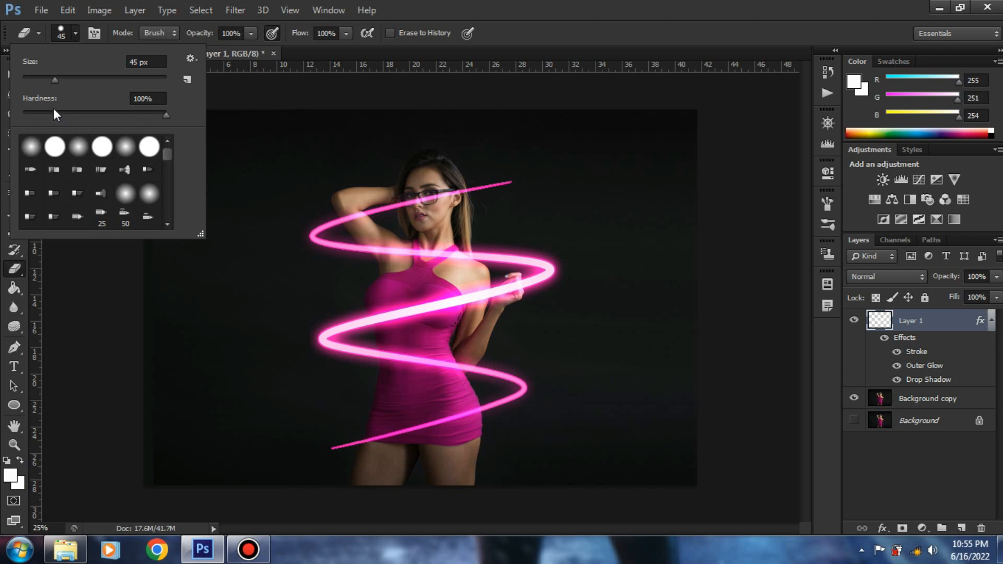
{"action": "left_click_drag", "start_coordinate": [56, 77], "coordinate": [49, 77]}
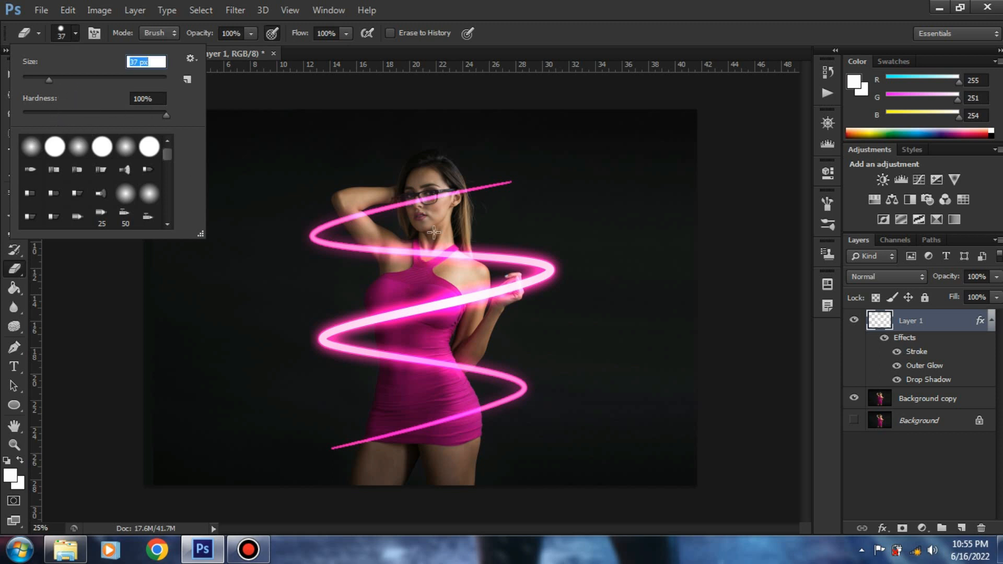
{"action": "key", "text": "Return"}
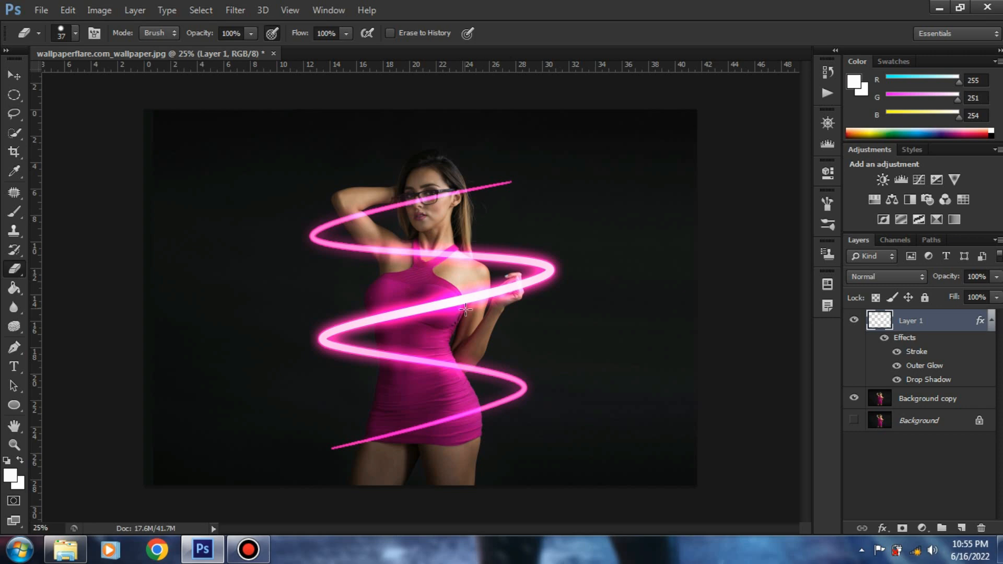
{"action": "scroll", "coordinate": [469, 306], "scroll_direction": "up", "scroll_amount": 3}
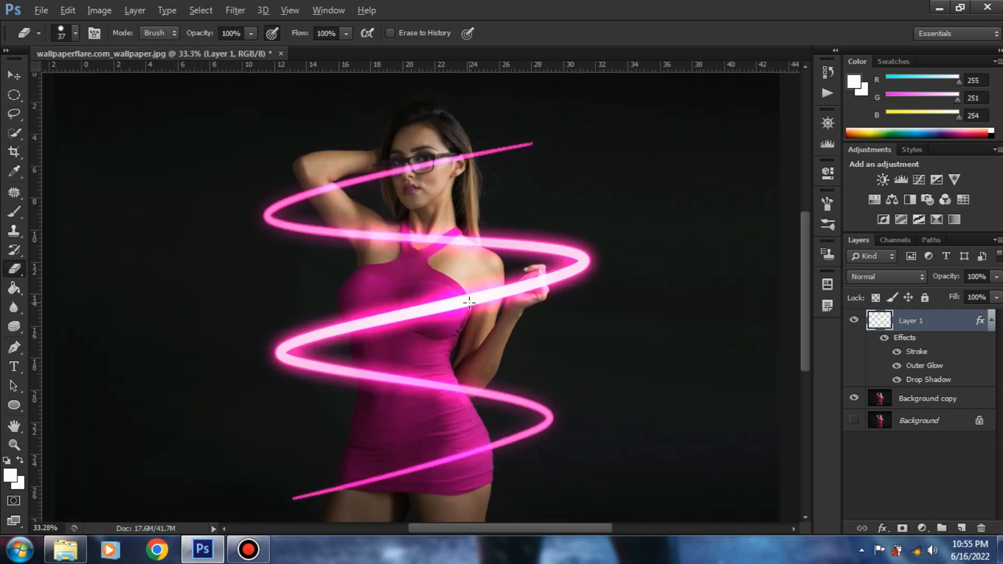
{"action": "scroll", "coordinate": [469, 302], "scroll_direction": "up", "scroll_amount": 2}
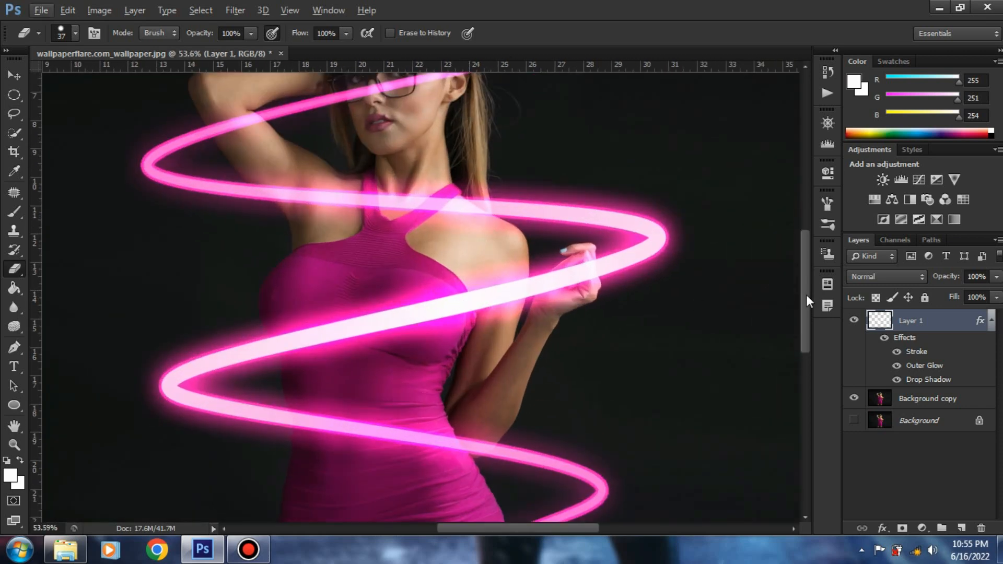
{"action": "left_click_drag", "start_coordinate": [807, 294], "coordinate": [805, 256]}
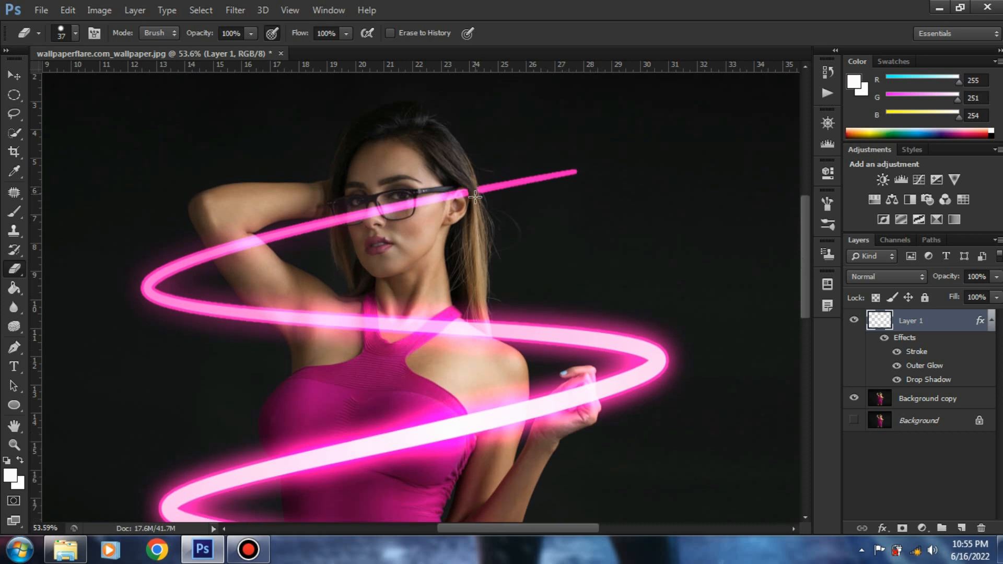
{"action": "mouse_move", "coordinate": [476, 194]}
{"action": "left_mouse_down"}
{"action": "mouse_move", "coordinate": [394, 210]}
{"action": "mouse_move", "coordinate": [393, 197]}
{"action": "mouse_move", "coordinate": [337, 223]}
{"action": "left_mouse_up"}
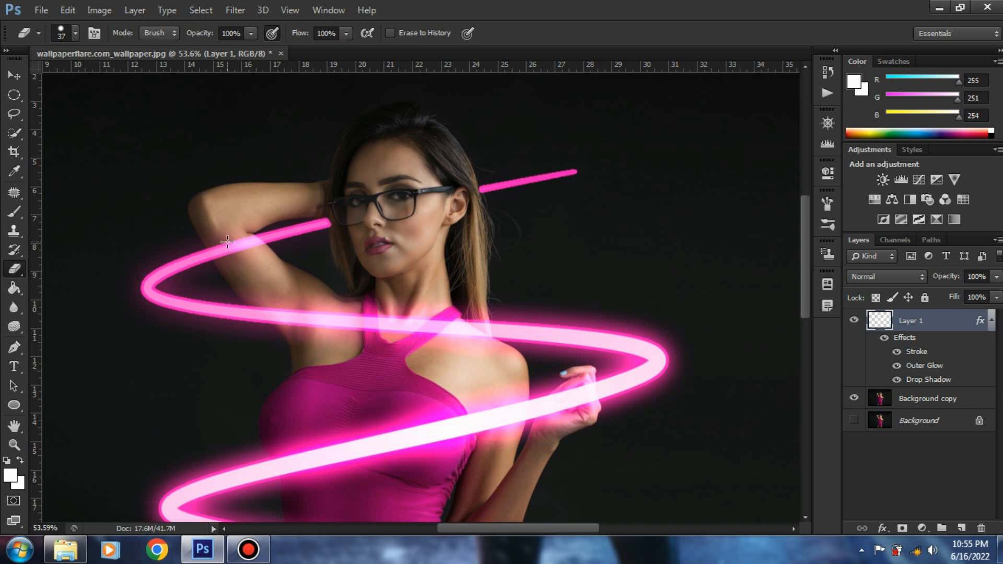
Step: Trim the spiral's cut end beside the hair and erase the section crossing the woman's raised arm
{"action": "scroll", "coordinate": [228, 242], "scroll_direction": "up", "scroll_amount": 2}
{"action": "scroll", "coordinate": [227, 241], "scroll_direction": "up", "scroll_amount": 4}
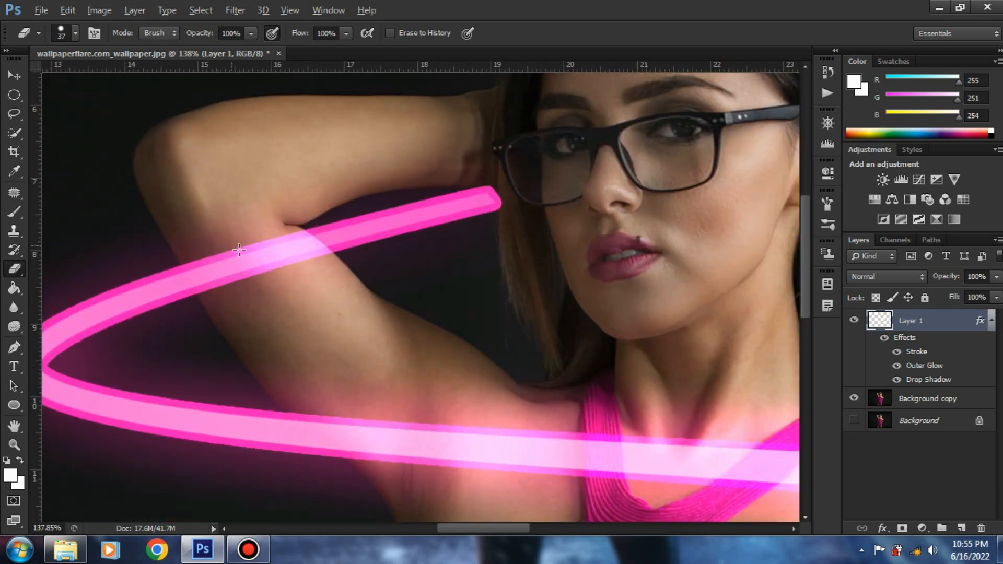
{"action": "left_click", "coordinate": [500, 199]}
{"action": "left_click", "coordinate": [501, 202]}
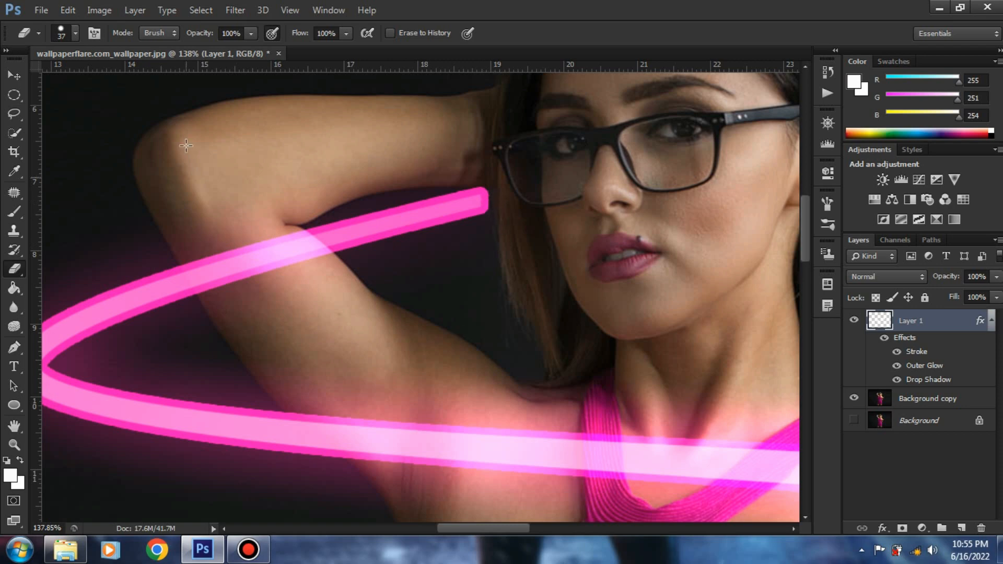
{"action": "mouse_move", "coordinate": [260, 241]}
{"action": "left_mouse_down"}
{"action": "mouse_move", "coordinate": [314, 267]}
{"action": "mouse_move", "coordinate": [294, 244]}
{"action": "mouse_move", "coordinate": [319, 259]}
{"action": "mouse_move", "coordinate": [234, 233]}
{"action": "mouse_move", "coordinate": [273, 278]}
{"action": "mouse_move", "coordinate": [261, 256]}
{"action": "mouse_move", "coordinate": [217, 241]}
{"action": "mouse_move", "coordinate": [239, 288]}
{"action": "mouse_move", "coordinate": [200, 251]}
{"action": "mouse_move", "coordinate": [212, 286]}
{"action": "mouse_move", "coordinate": [198, 267]}
{"action": "left_mouse_up"}
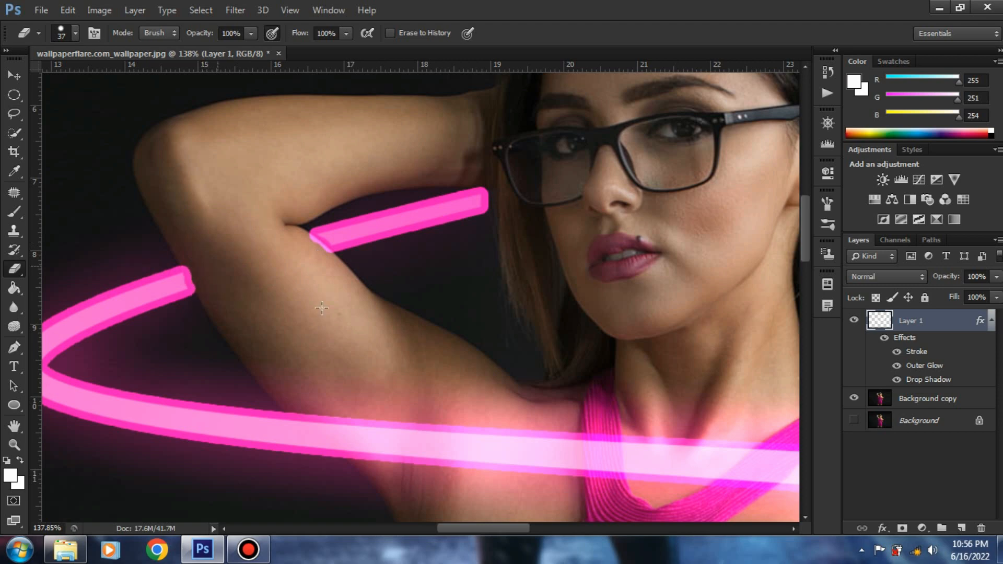
Step: Erase the spiral over the woman's lowered hand, following the outline of her fingers and wrist
{"action": "scroll", "coordinate": [525, 439], "scroll_direction": "down", "scroll_amount": 6}
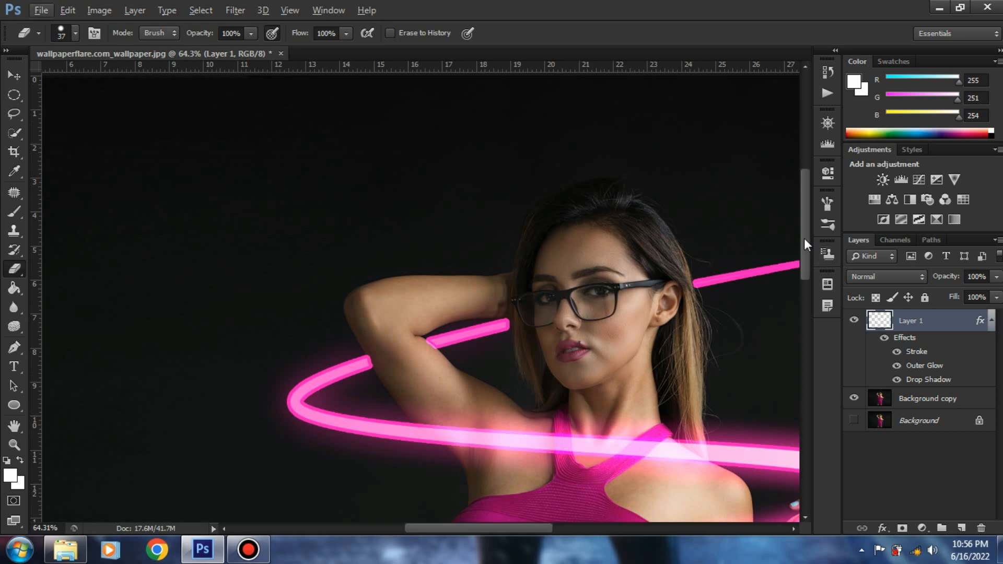
{"action": "left_click_drag", "start_coordinate": [804, 239], "coordinate": [803, 302]}
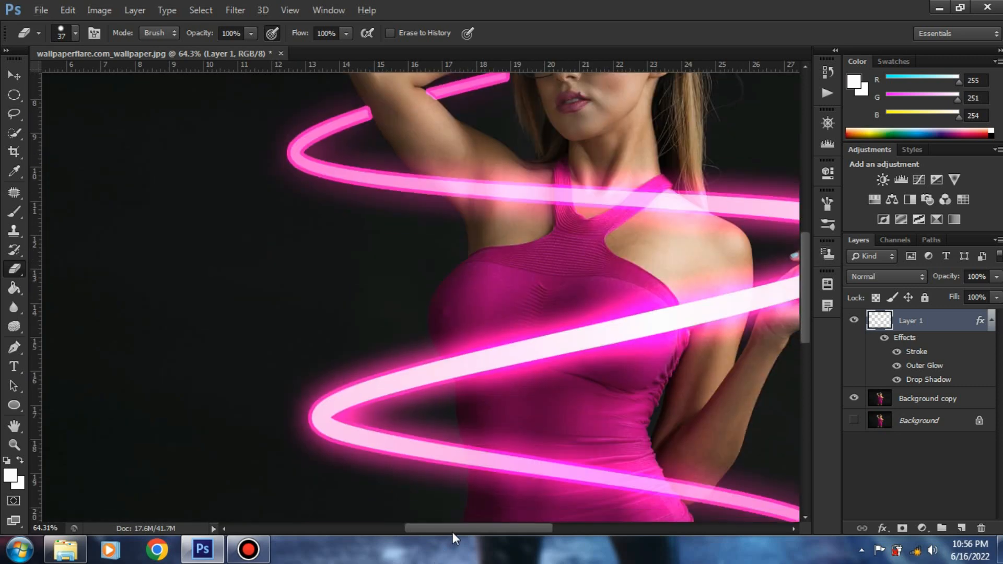
{"action": "left_click_drag", "start_coordinate": [453, 532], "coordinate": [500, 537]}
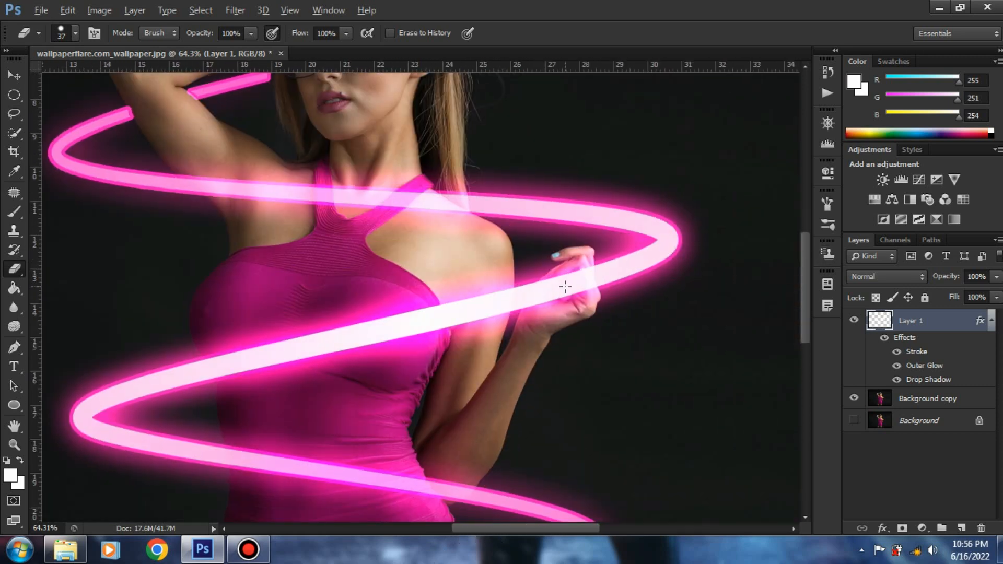
{"action": "scroll", "coordinate": [565, 286], "scroll_direction": "up", "scroll_amount": 5}
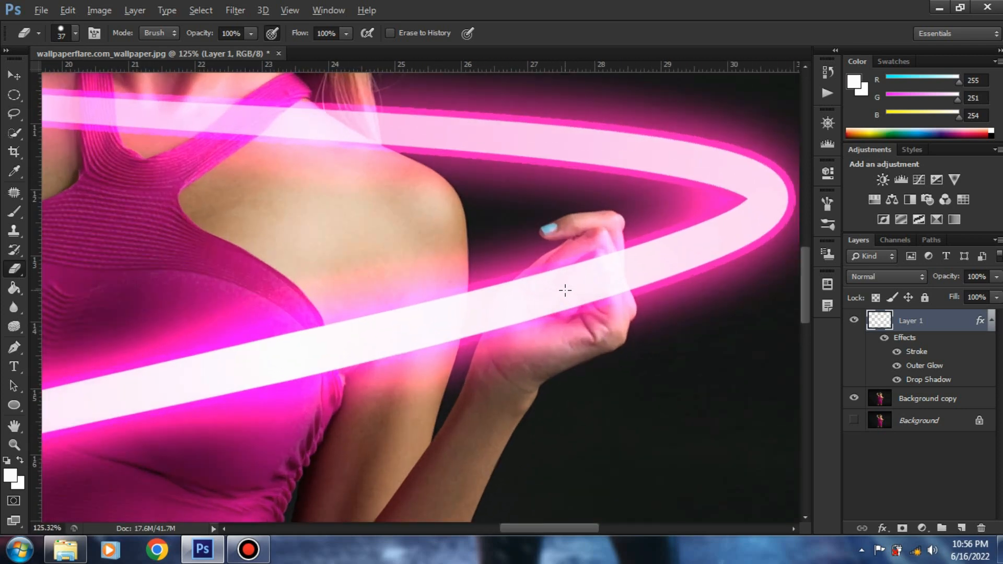
{"action": "key", "text": "alt"}
{"action": "mouse_move", "coordinate": [587, 264]}
{"action": "left_mouse_down"}
{"action": "mouse_move", "coordinate": [577, 273]}
{"action": "mouse_move", "coordinate": [591, 313]}
{"action": "mouse_move", "coordinate": [611, 296]}
{"action": "left_mouse_up"}
{"action": "left_click_drag", "start_coordinate": [595, 242], "coordinate": [616, 287]}
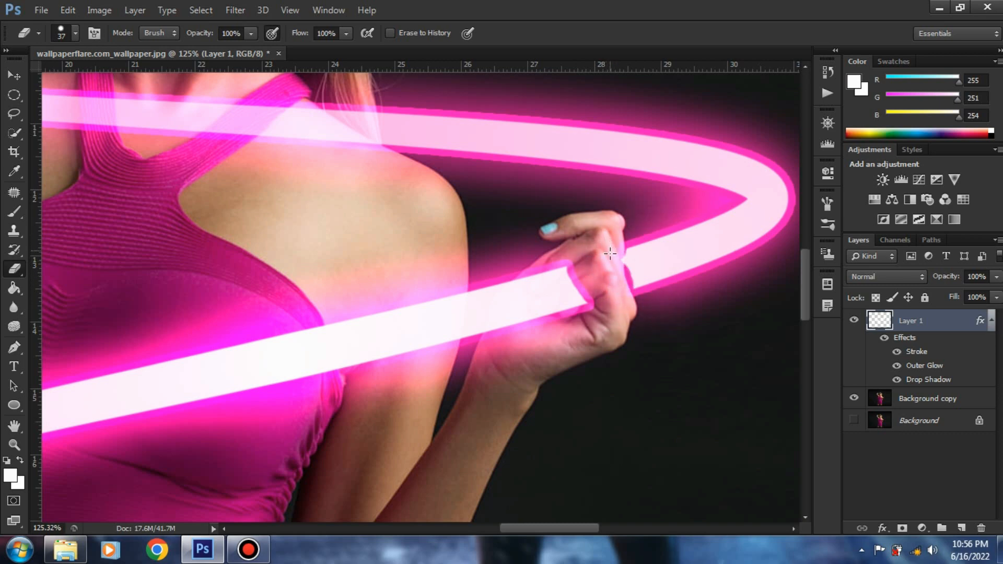
{"action": "mouse_move", "coordinate": [594, 284]}
{"action": "left_mouse_down"}
{"action": "mouse_move", "coordinate": [567, 270]}
{"action": "mouse_move", "coordinate": [580, 308]}
{"action": "mouse_move", "coordinate": [557, 274]}
{"action": "mouse_move", "coordinate": [538, 283]}
{"action": "mouse_move", "coordinate": [548, 327]}
{"action": "mouse_move", "coordinate": [496, 328]}
{"action": "mouse_move", "coordinate": [509, 296]}
{"action": "left_mouse_up"}
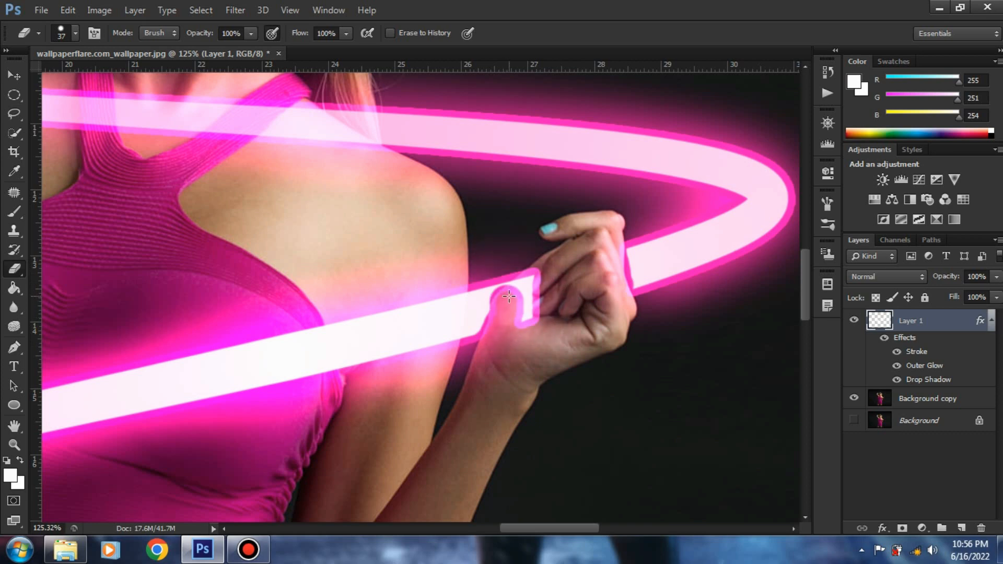
{"action": "key", "text": "ctrl+z"}
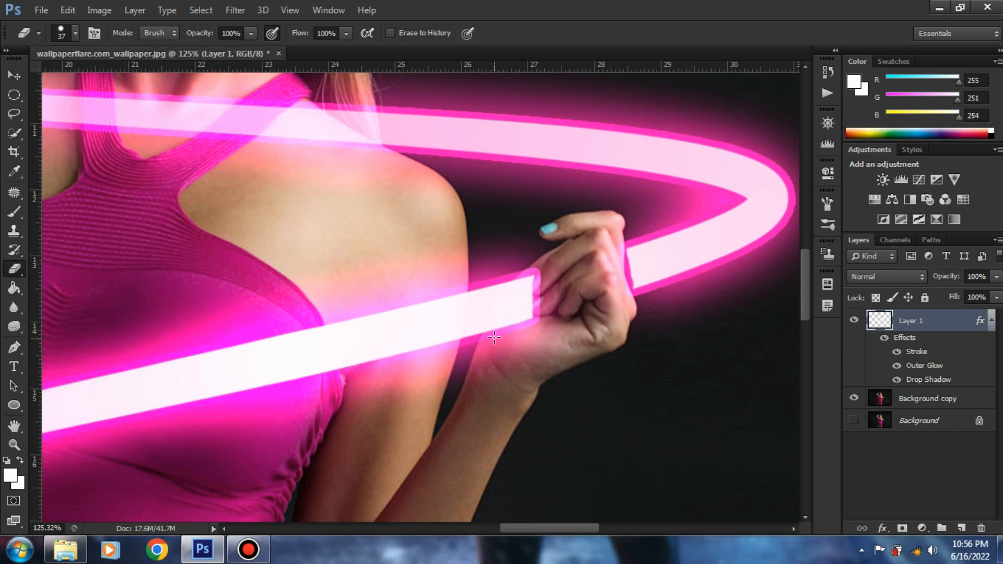
{"action": "mouse_move", "coordinate": [494, 339]}
{"action": "left_mouse_down"}
{"action": "mouse_move", "coordinate": [542, 276]}
{"action": "mouse_move", "coordinate": [536, 336]}
{"action": "mouse_move", "coordinate": [515, 342]}
{"action": "mouse_move", "coordinate": [512, 324]}
{"action": "mouse_move", "coordinate": [534, 279]}
{"action": "mouse_move", "coordinate": [502, 331]}
{"action": "mouse_move", "coordinate": [518, 296]}
{"action": "mouse_move", "coordinate": [503, 316]}
{"action": "mouse_move", "coordinate": [517, 298]}
{"action": "left_mouse_up"}
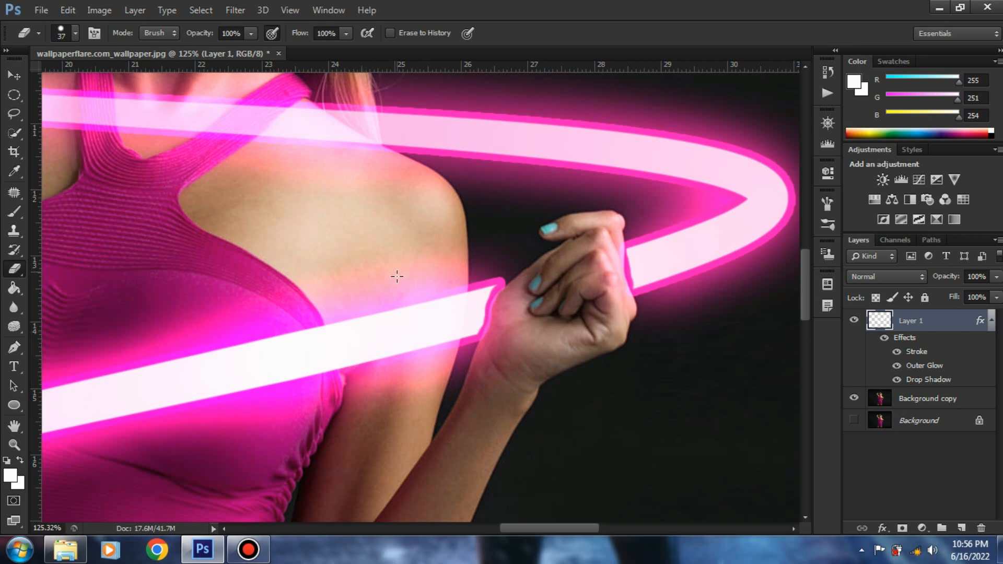
Step: Enlarge the Eraser to 50 px and erase the middle band of the spiral across the upper arm and chest
{"action": "mouse_move", "coordinate": [406, 313]}
{"action": "left_mouse_down"}
{"action": "mouse_move", "coordinate": [408, 377]}
{"action": "mouse_move", "coordinate": [434, 340]}
{"action": "mouse_move", "coordinate": [437, 286]}
{"action": "mouse_move", "coordinate": [448, 278]}
{"action": "mouse_move", "coordinate": [445, 339]}
{"action": "mouse_move", "coordinate": [445, 284]}
{"action": "mouse_move", "coordinate": [413, 292]}
{"action": "mouse_move", "coordinate": [412, 336]}
{"action": "mouse_move", "coordinate": [389, 368]}
{"action": "mouse_move", "coordinate": [381, 313]}
{"action": "mouse_move", "coordinate": [383, 348]}
{"action": "mouse_move", "coordinate": [388, 320]}
{"action": "mouse_move", "coordinate": [397, 344]}
{"action": "mouse_move", "coordinate": [285, 367]}
{"action": "mouse_move", "coordinate": [368, 360]}
{"action": "mouse_move", "coordinate": [335, 374]}
{"action": "mouse_move", "coordinate": [400, 377]}
{"action": "left_mouse_up"}
{"action": "right_click", "coordinate": [382, 337]}
{"action": "mouse_move", "coordinate": [355, 300]}
{"action": "left_mouse_down"}
{"action": "mouse_move", "coordinate": [320, 330]}
{"action": "mouse_move", "coordinate": [362, 323]}
{"action": "left_mouse_up"}
{"action": "mouse_move", "coordinate": [280, 358]}
{"action": "left_mouse_down"}
{"action": "mouse_move", "coordinate": [171, 376]}
{"action": "mouse_move", "coordinate": [268, 362]}
{"action": "mouse_move", "coordinate": [279, 332]}
{"action": "mouse_move", "coordinate": [232, 398]}
{"action": "left_mouse_up"}
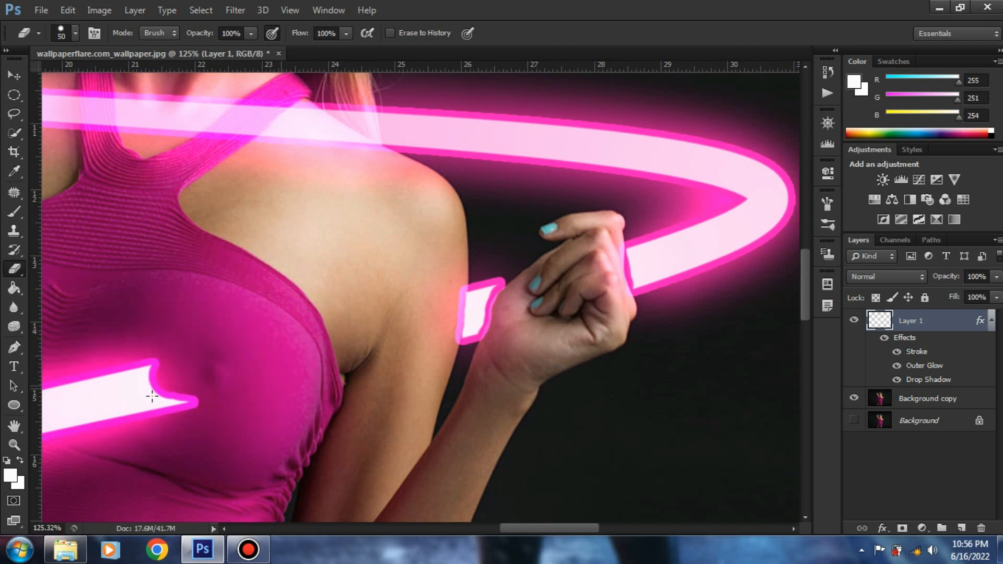
{"action": "mouse_move", "coordinate": [152, 396]}
{"action": "left_mouse_down"}
{"action": "mouse_move", "coordinate": [183, 371]}
{"action": "mouse_move", "coordinate": [144, 358]}
{"action": "mouse_move", "coordinate": [117, 384]}
{"action": "mouse_move", "coordinate": [117, 413]}
{"action": "left_mouse_up"}
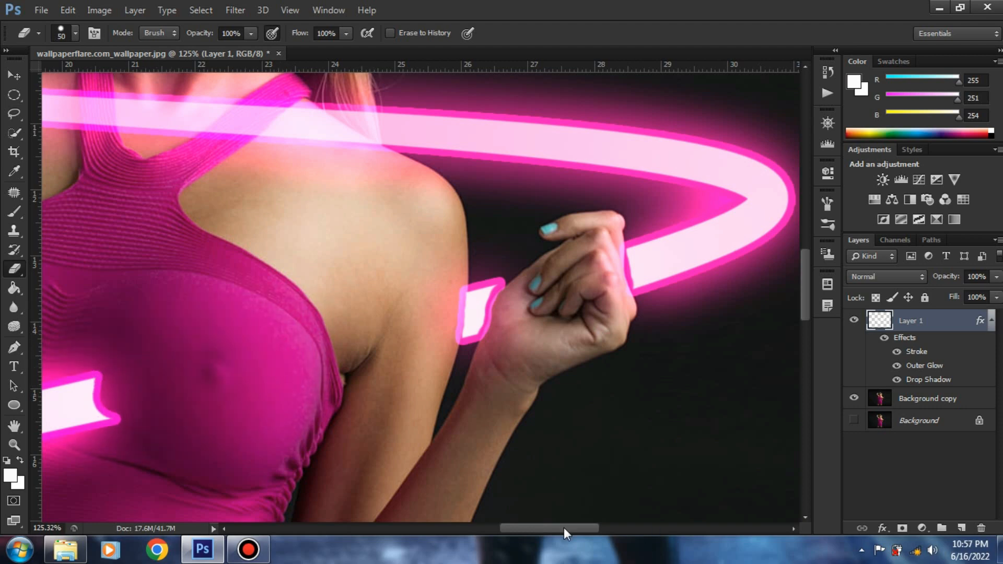
Step: Erase the rest of the middle band over the dress up to the outer edge of the torso
{"action": "left_click_drag", "start_coordinate": [573, 523], "coordinate": [510, 525]}
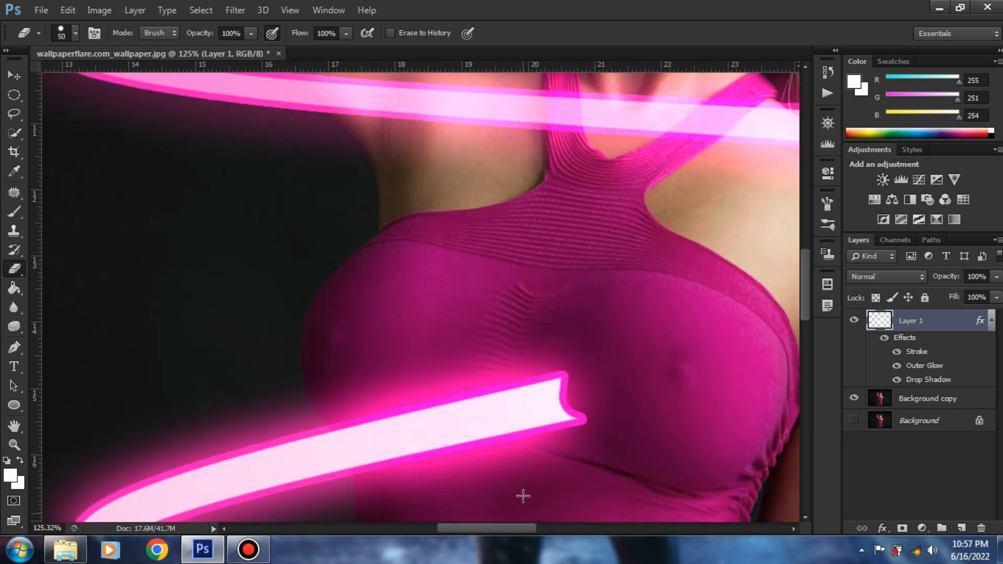
{"action": "scroll", "coordinate": [598, 269], "scroll_direction": "down", "scroll_amount": 3}
{"action": "mouse_move", "coordinate": [564, 302]}
{"action": "left_mouse_down"}
{"action": "mouse_move", "coordinate": [565, 352]}
{"action": "mouse_move", "coordinate": [483, 340]}
{"action": "mouse_move", "coordinate": [484, 367]}
{"action": "mouse_move", "coordinate": [432, 327]}
{"action": "mouse_move", "coordinate": [387, 336]}
{"action": "mouse_move", "coordinate": [397, 376]}
{"action": "left_mouse_up"}
{"action": "mouse_move", "coordinate": [463, 363]}
{"action": "left_mouse_down"}
{"action": "mouse_move", "coordinate": [337, 338]}
{"action": "mouse_move", "coordinate": [367, 378]}
{"action": "mouse_move", "coordinate": [364, 395]}
{"action": "mouse_move", "coordinate": [388, 368]}
{"action": "mouse_move", "coordinate": [396, 394]}
{"action": "mouse_move", "coordinate": [344, 354]}
{"action": "left_mouse_up"}
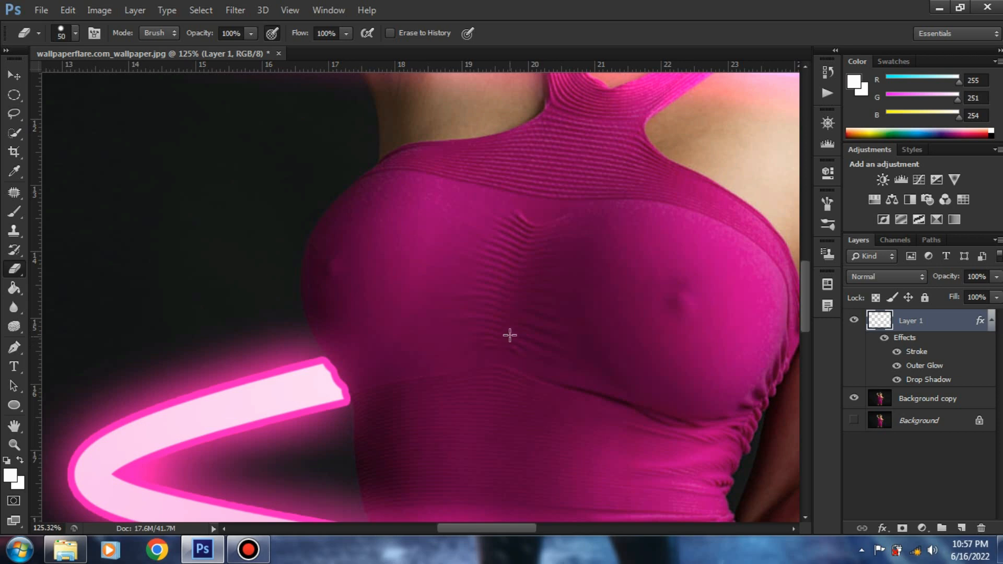
Step: Erase the lowest band of the spiral where it crosses the skirt of the dress, from hip to hem
{"action": "scroll", "coordinate": [517, 324], "scroll_direction": "down", "scroll_amount": 3}
{"action": "scroll", "coordinate": [586, 331], "scroll_direction": "down", "scroll_amount": 5}
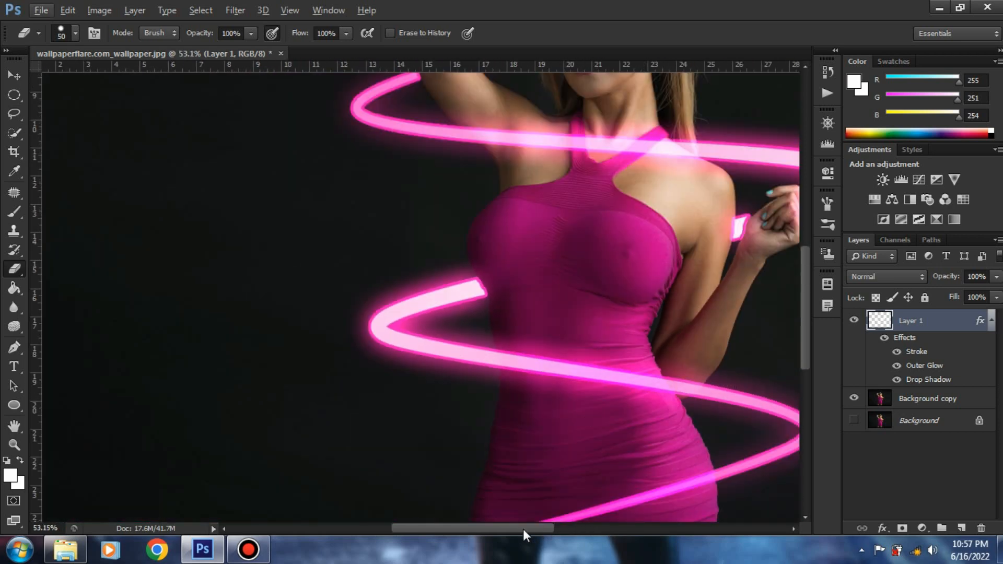
{"action": "left_click_drag", "start_coordinate": [518, 526], "coordinate": [553, 527]}
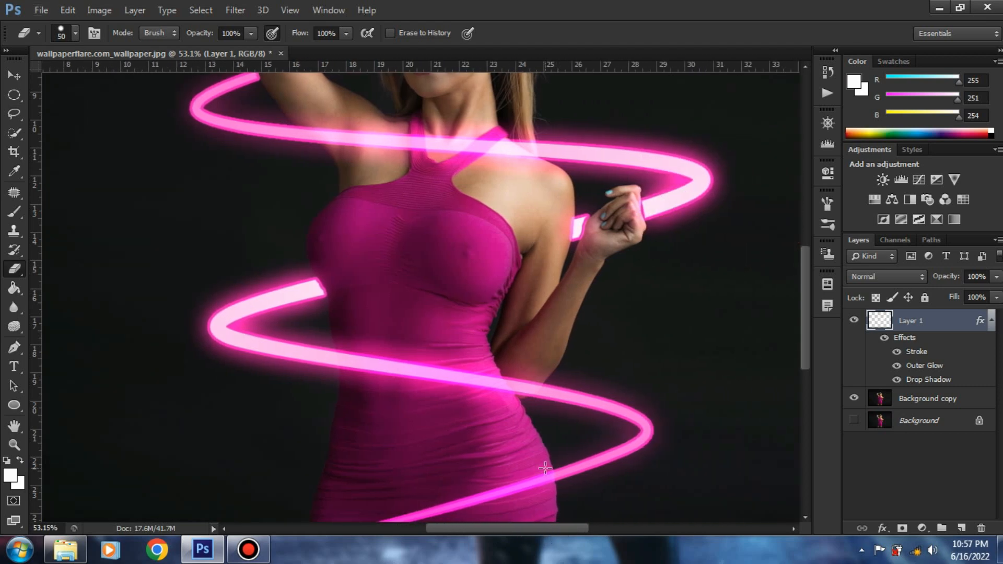
{"action": "scroll", "coordinate": [549, 443], "scroll_direction": "down", "scroll_amount": 1}
{"action": "scroll", "coordinate": [549, 443], "scroll_direction": "up", "scroll_amount": 2}
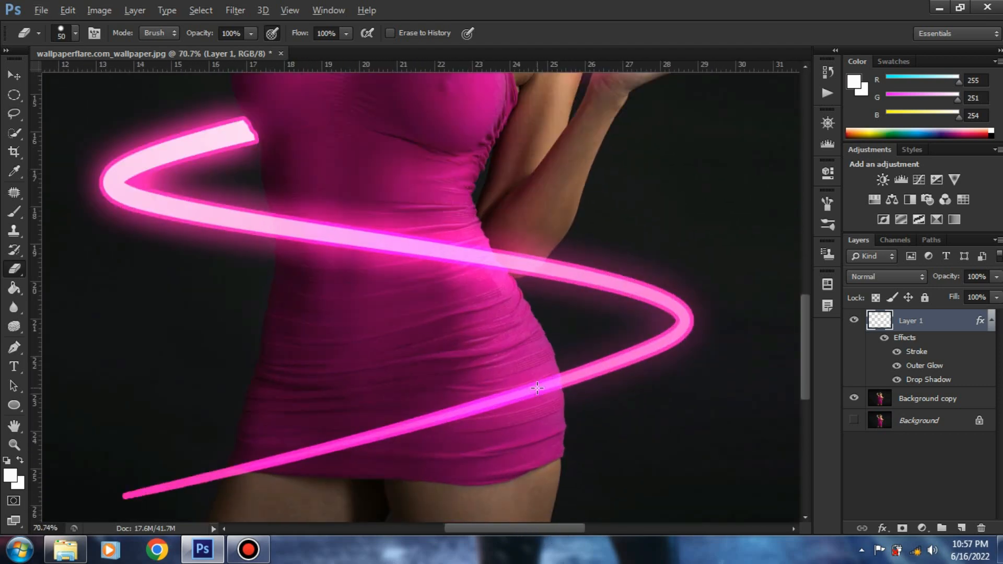
{"action": "mouse_move", "coordinate": [544, 386]}
{"action": "left_mouse_down"}
{"action": "mouse_move", "coordinate": [285, 454]}
{"action": "mouse_move", "coordinate": [255, 472]}
{"action": "mouse_move", "coordinate": [233, 475]}
{"action": "left_mouse_up"}
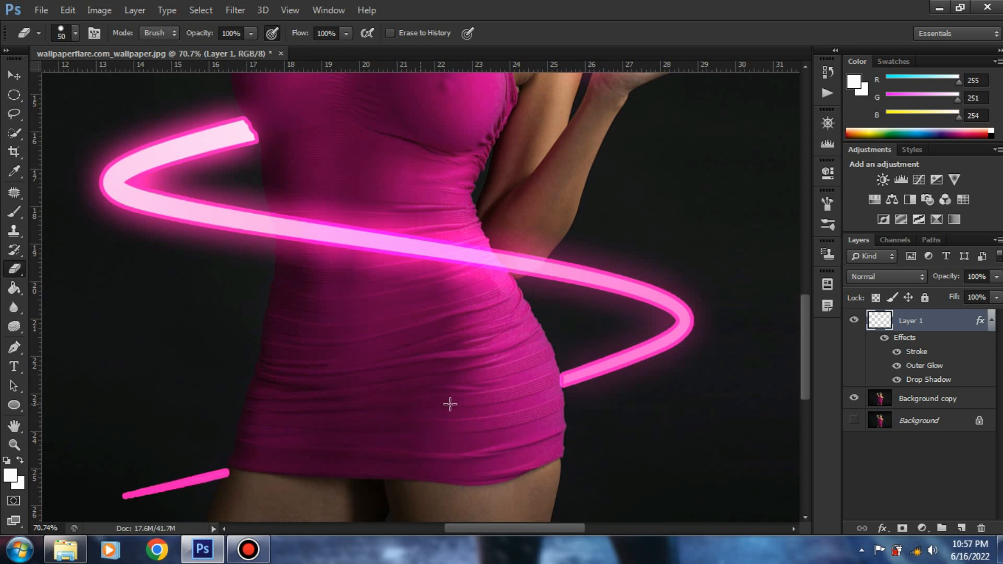
{"action": "scroll", "coordinate": [450, 404], "scroll_direction": "down", "scroll_amount": 5}
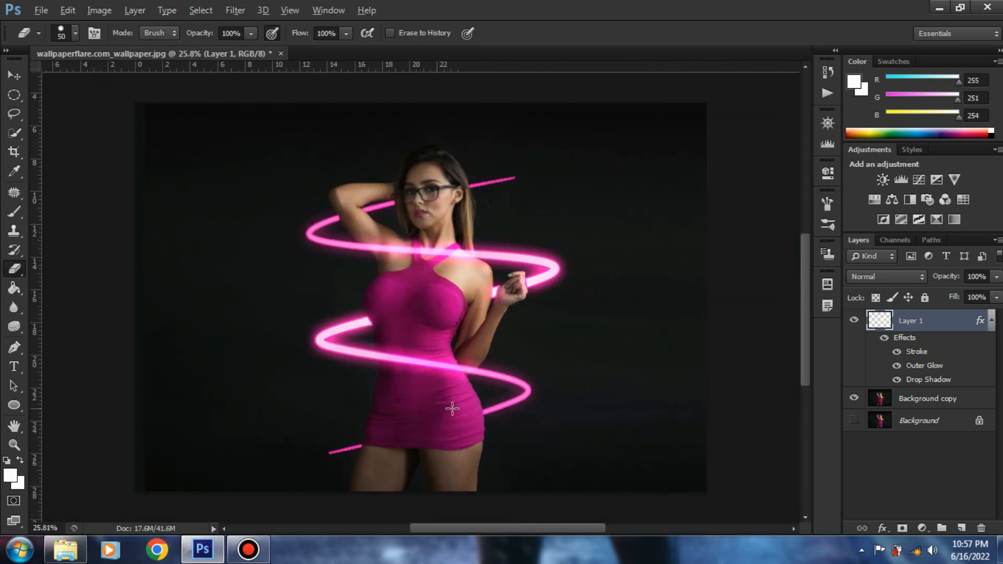
{"action": "scroll", "coordinate": [455, 403], "scroll_direction": "down", "scroll_amount": 1}
{"action": "scroll", "coordinate": [460, 396], "scroll_direction": "up", "scroll_amount": 1}
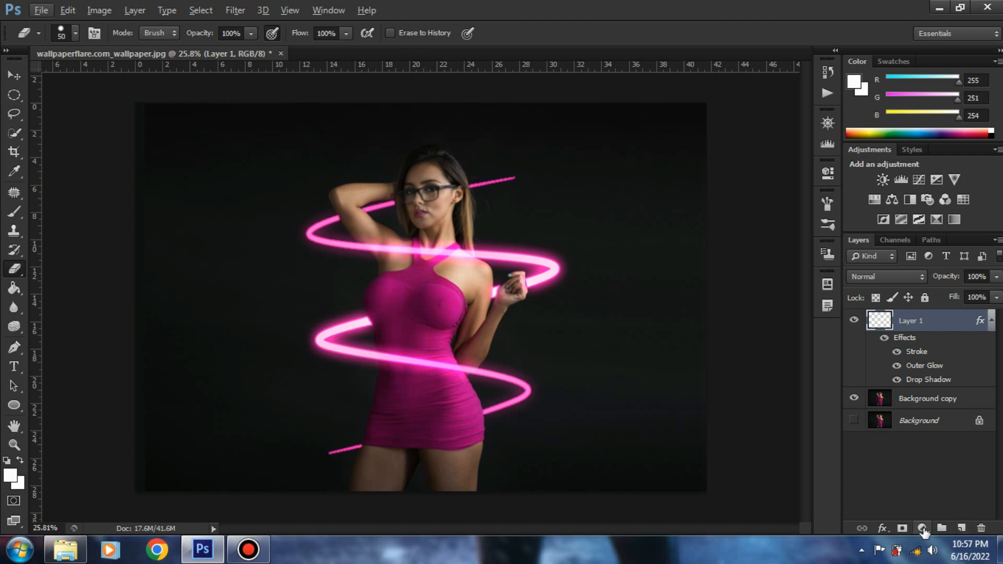
Step: Add a gradient fill layer above the spiral layer and set its gradient style to Reflected
{"action": "left_click", "coordinate": [922, 529]}
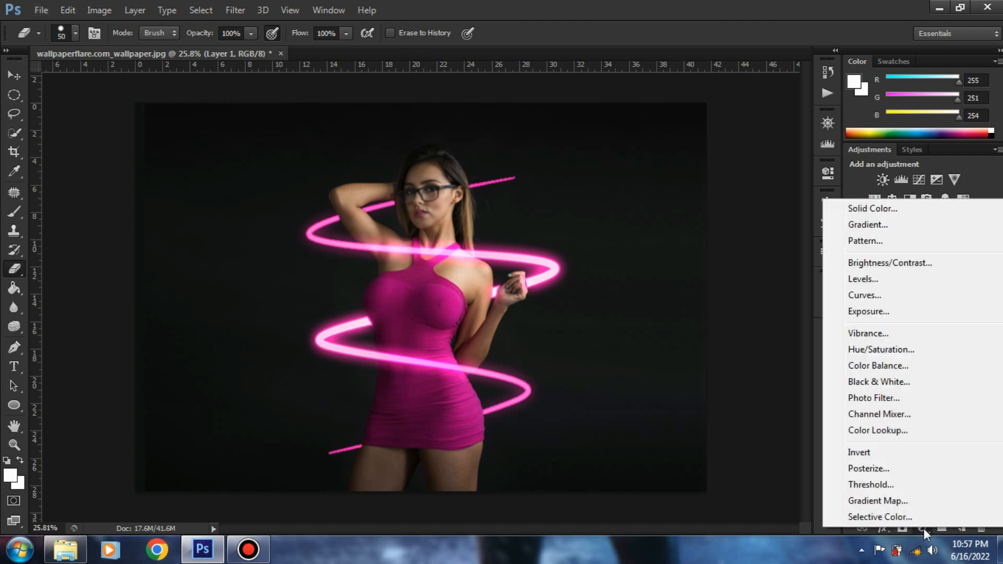
{"action": "left_click", "coordinate": [879, 226]}
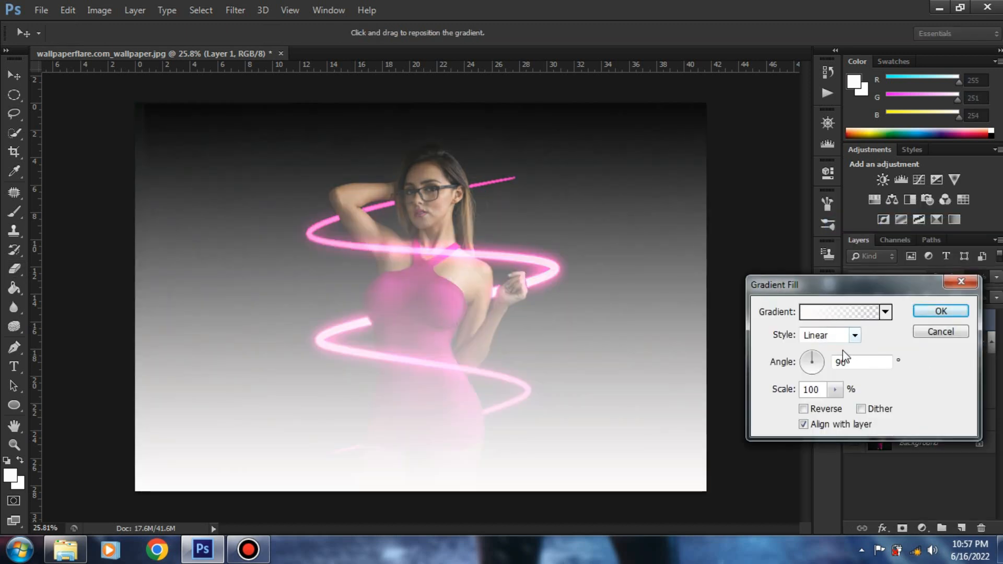
{"action": "left_click", "coordinate": [855, 335]}
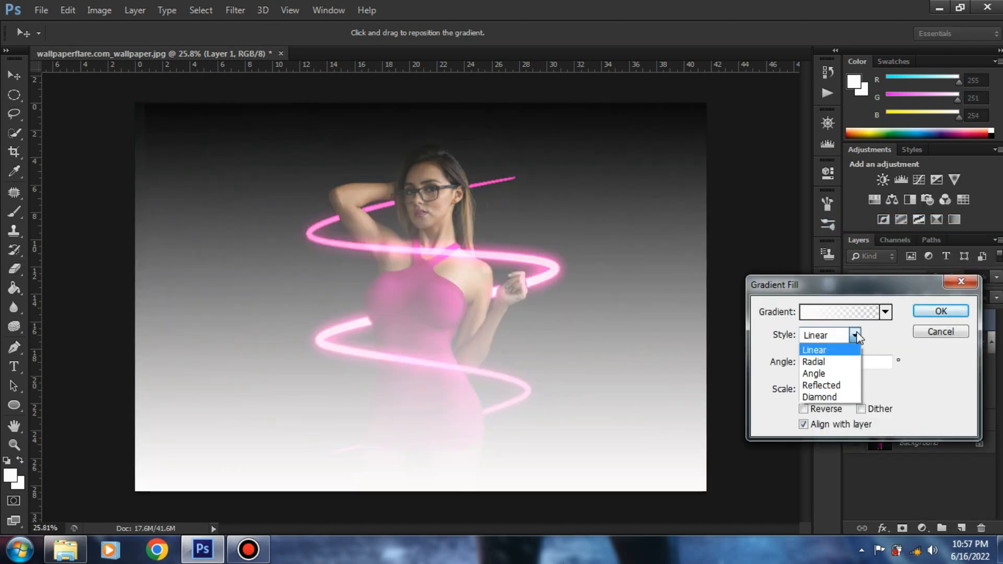
{"action": "left_click", "coordinate": [835, 364]}
{"action": "left_click", "coordinate": [828, 339]}
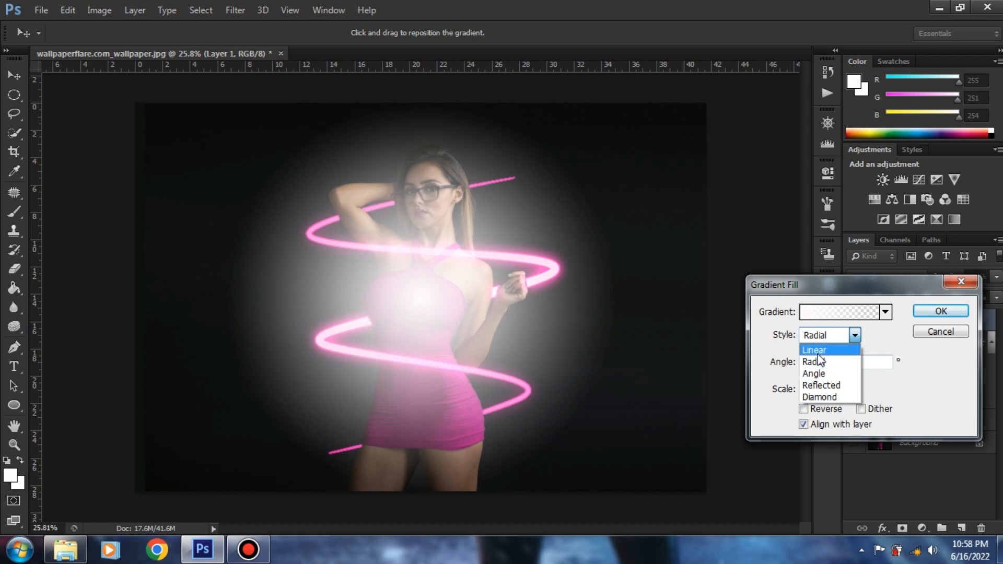
{"action": "left_click", "coordinate": [819, 355]}
{"action": "left_click", "coordinate": [852, 342]}
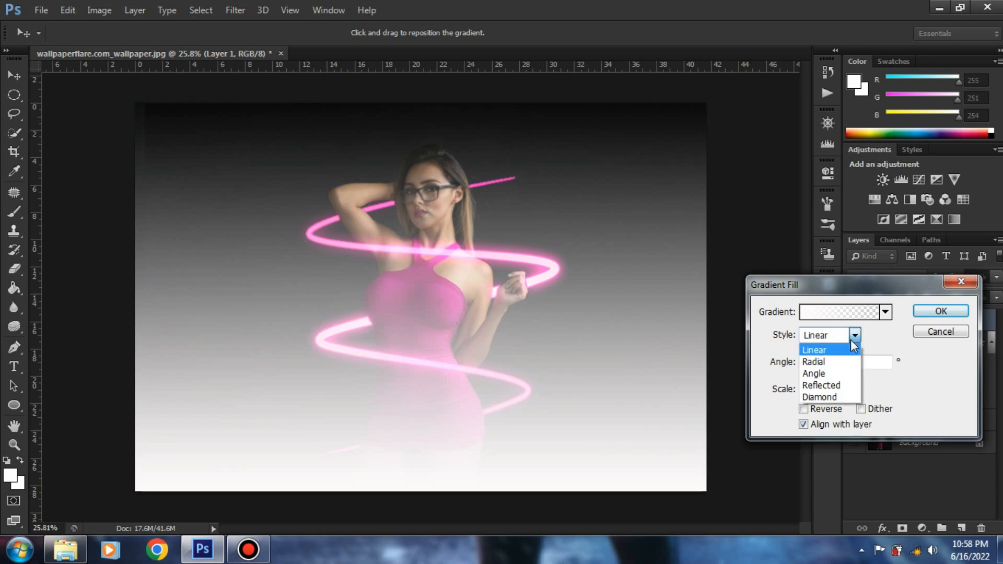
{"action": "left_click", "coordinate": [824, 388]}
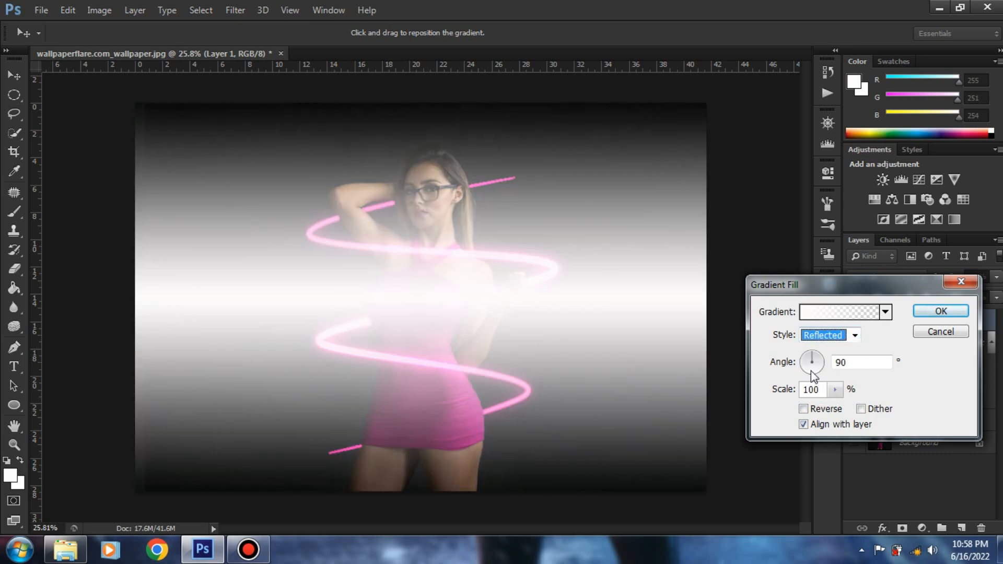
Step: Open the fill's gradient for editing and try to delete its color stop at the 100% location
{"action": "left_click", "coordinate": [848, 312]}
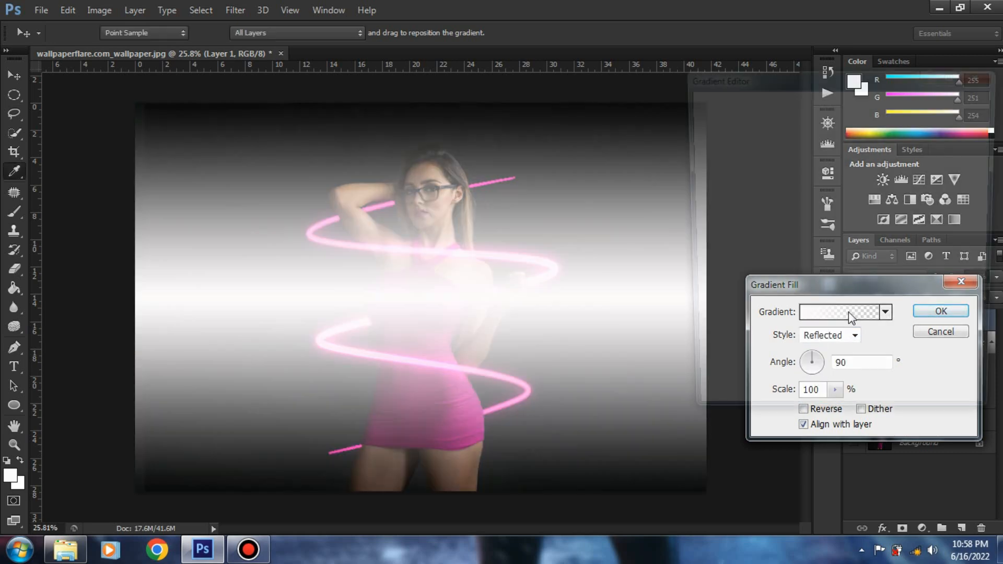
{"action": "left_click", "coordinate": [704, 328]}
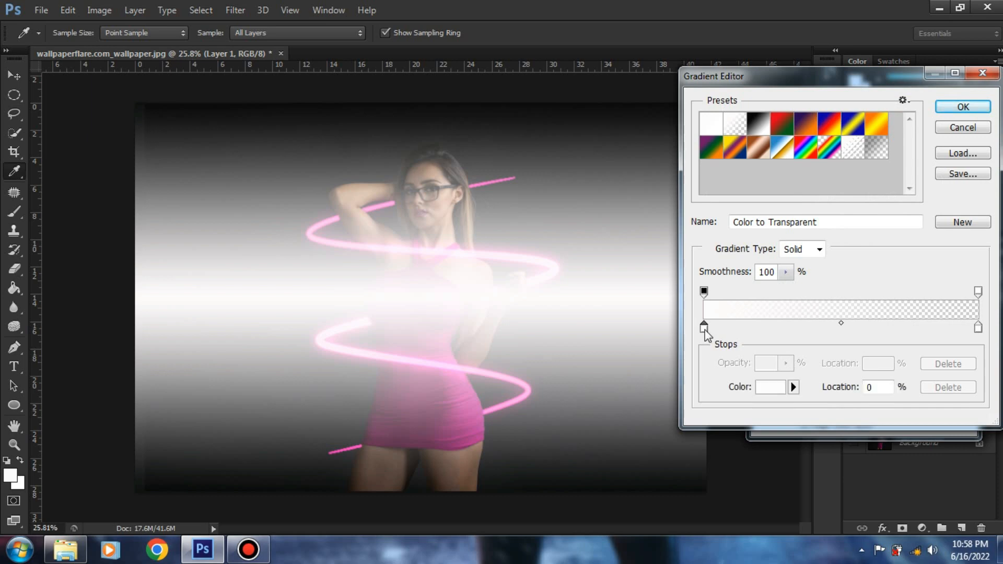
{"action": "left_click", "coordinate": [979, 329]}
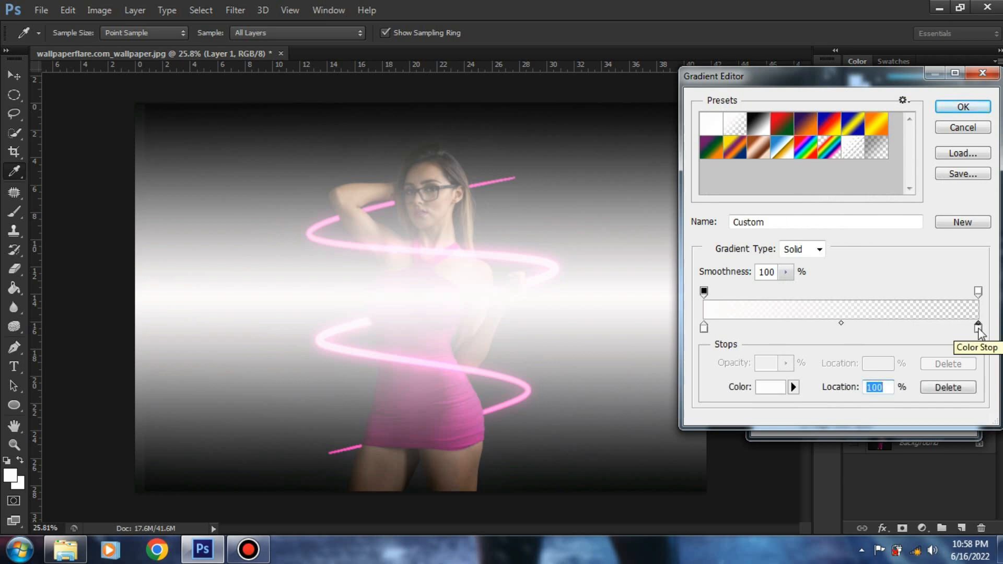
{"action": "left_click", "coordinate": [956, 392]}
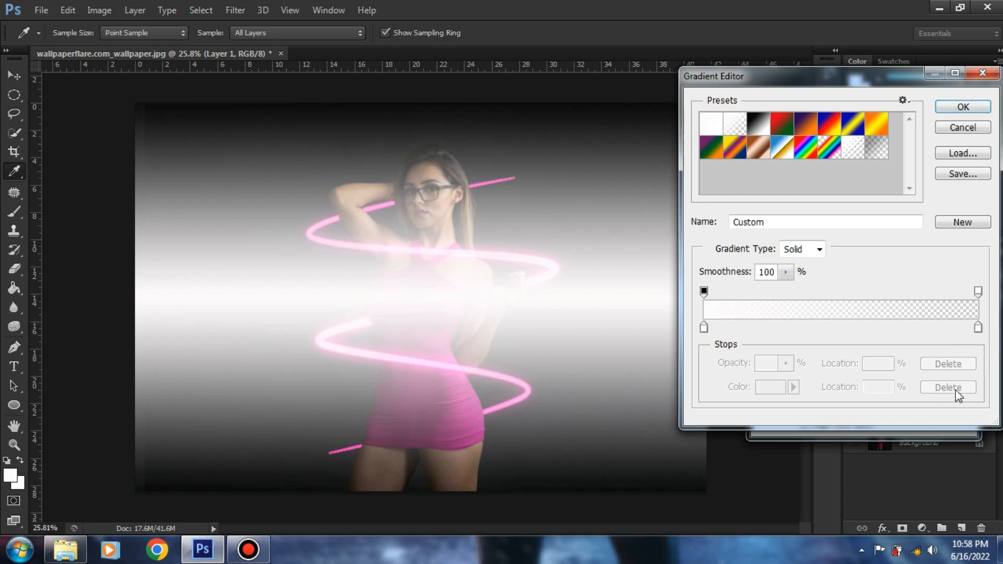
Step: Set the gradient's color stop at location 0% to fe03a8 and accept the gradient fill
{"action": "left_click", "coordinate": [704, 328]}
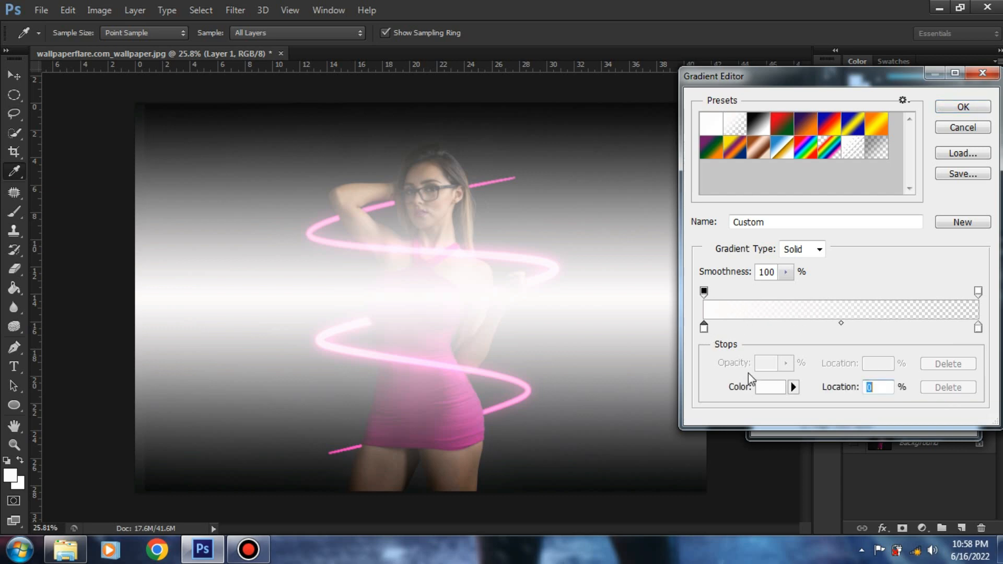
{"action": "left_click", "coordinate": [767, 393]}
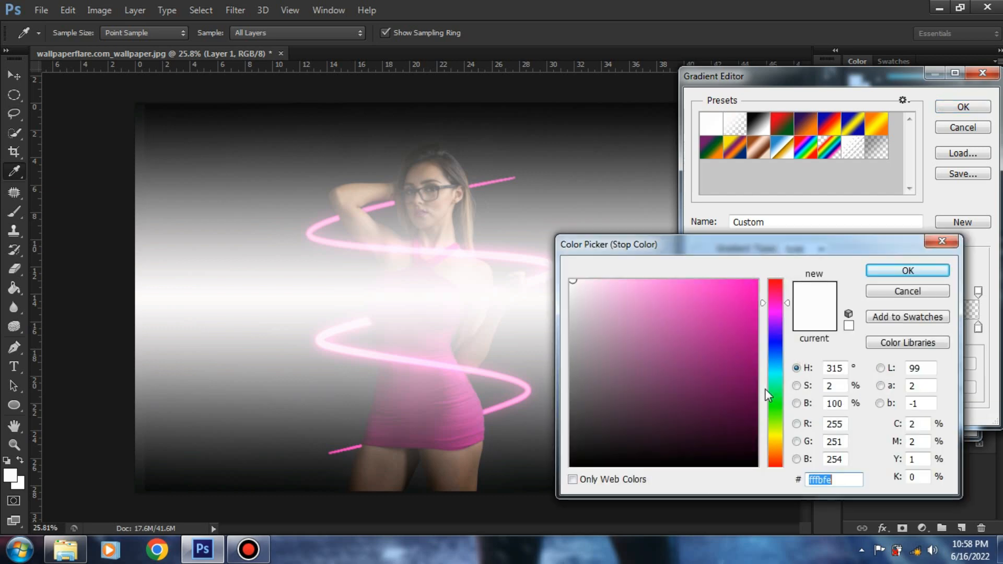
{"action": "right_click", "coordinate": [845, 482]}
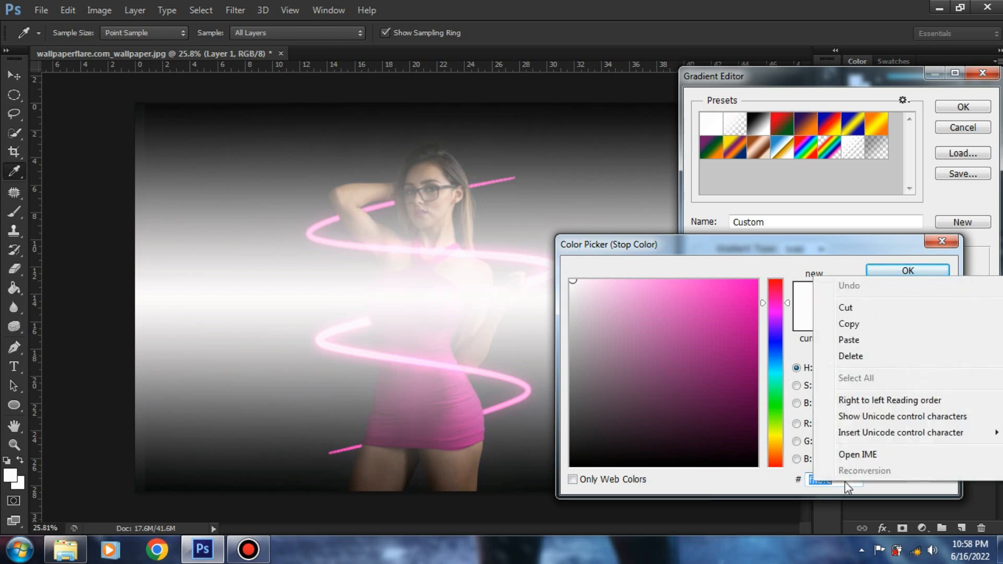
{"action": "left_click", "coordinate": [851, 341]}
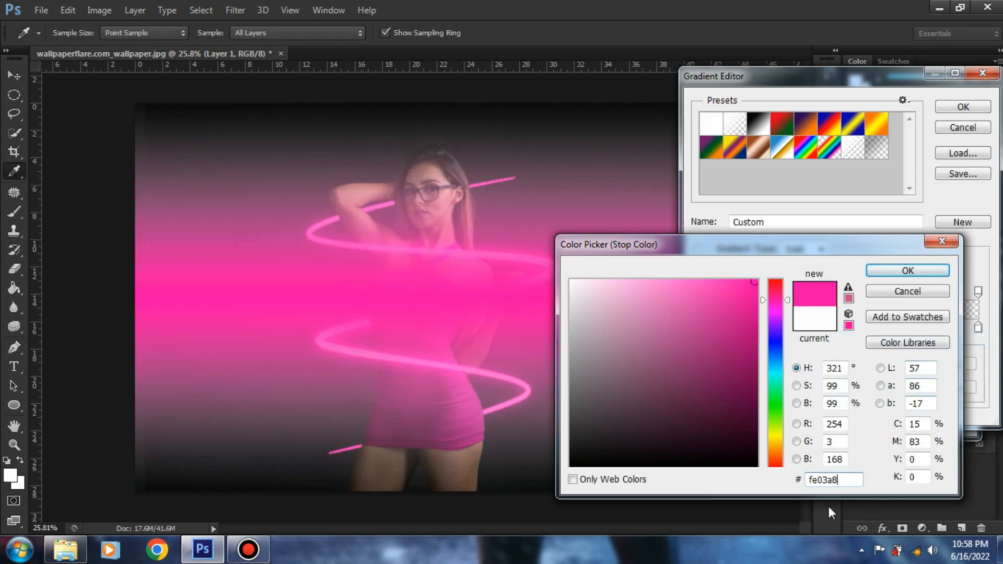
{"action": "left_click", "coordinate": [929, 269]}
{"action": "left_click", "coordinate": [976, 107]}
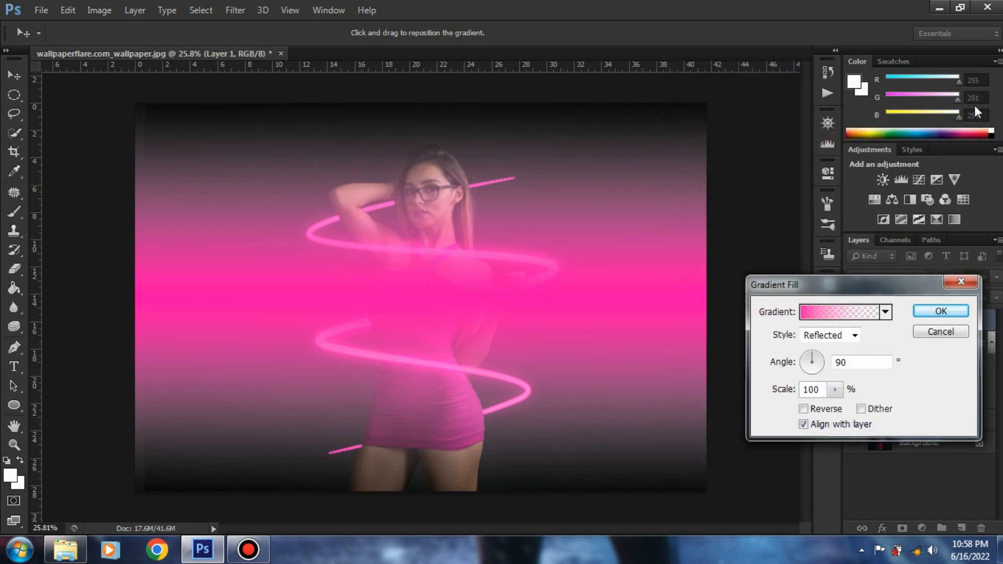
{"action": "left_click", "coordinate": [949, 312]}
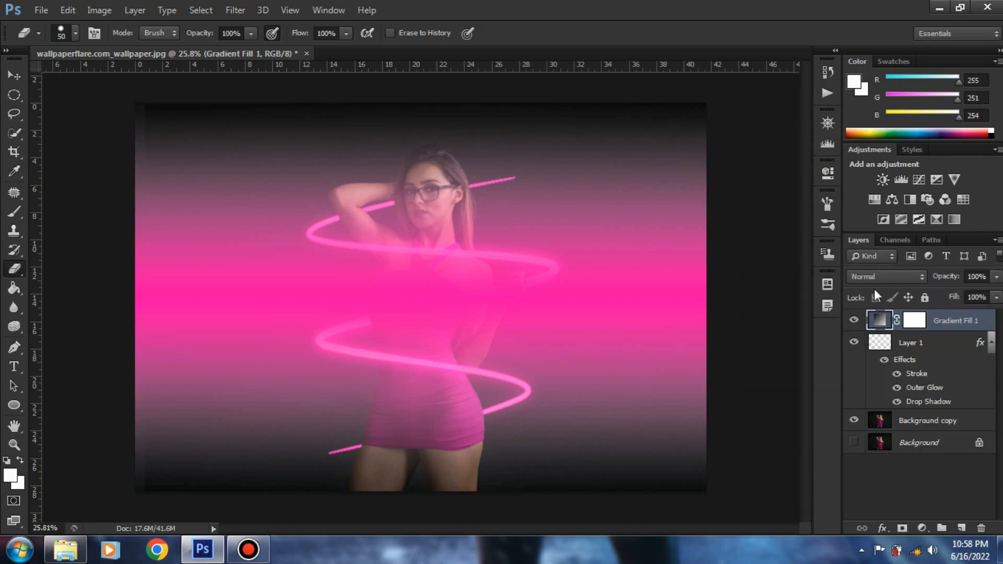
Step: Set the gradient fill layer's blend mode to Color and review its gradient fill settings
{"action": "left_click", "coordinate": [909, 280]}
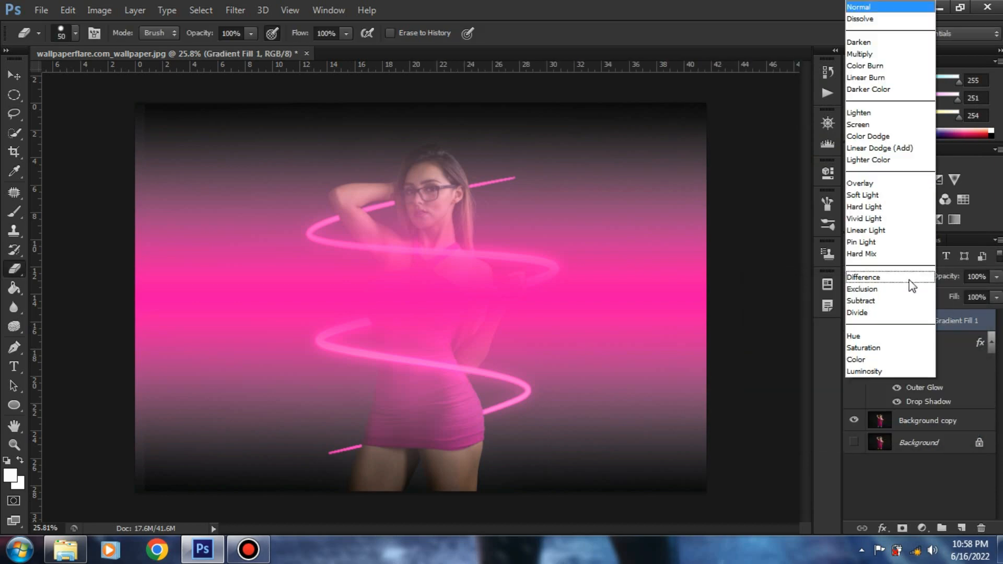
{"action": "left_click", "coordinate": [859, 360]}
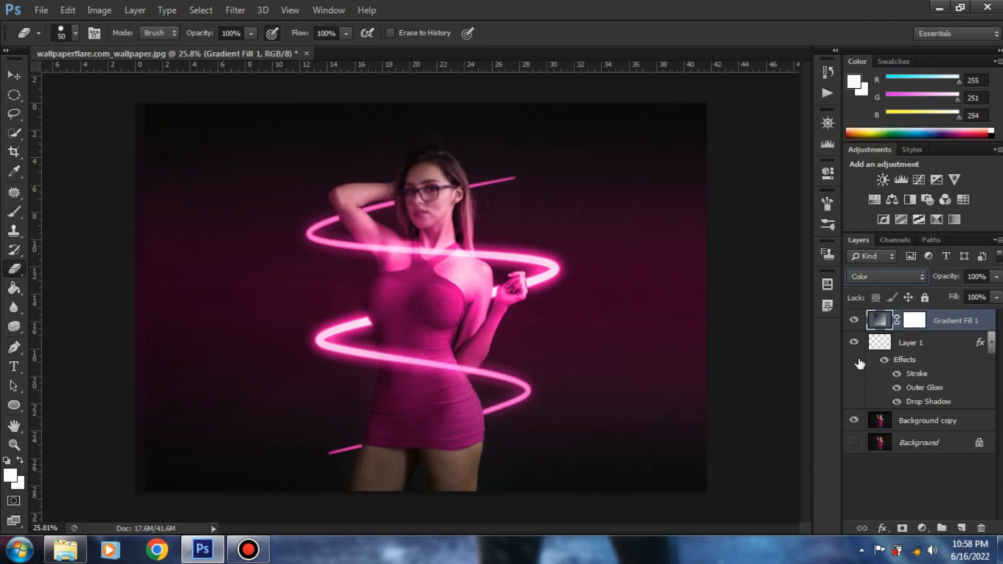
{"action": "double_click", "coordinate": [881, 321]}
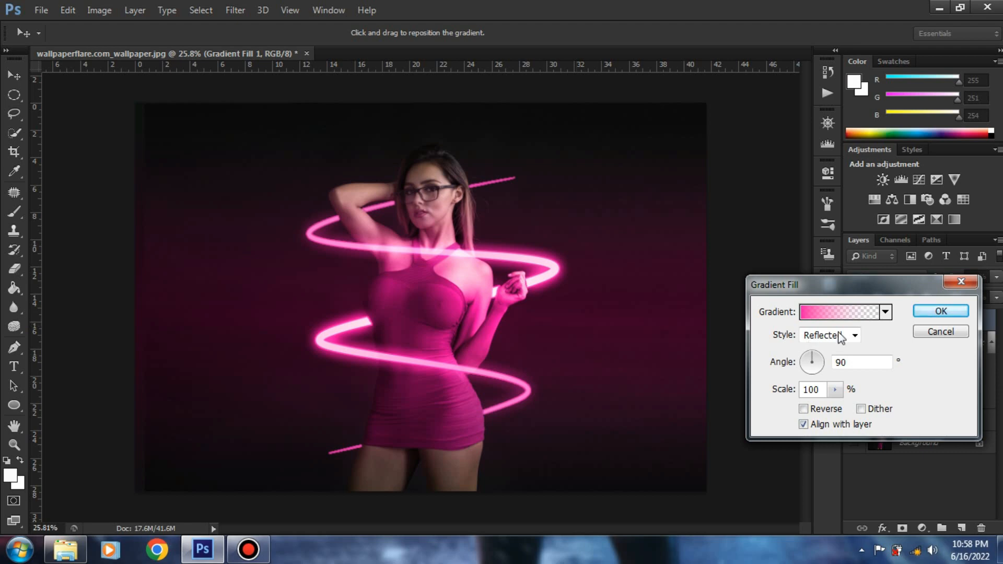
{"action": "left_click", "coordinate": [941, 311]}
{"action": "key", "text": "e"}
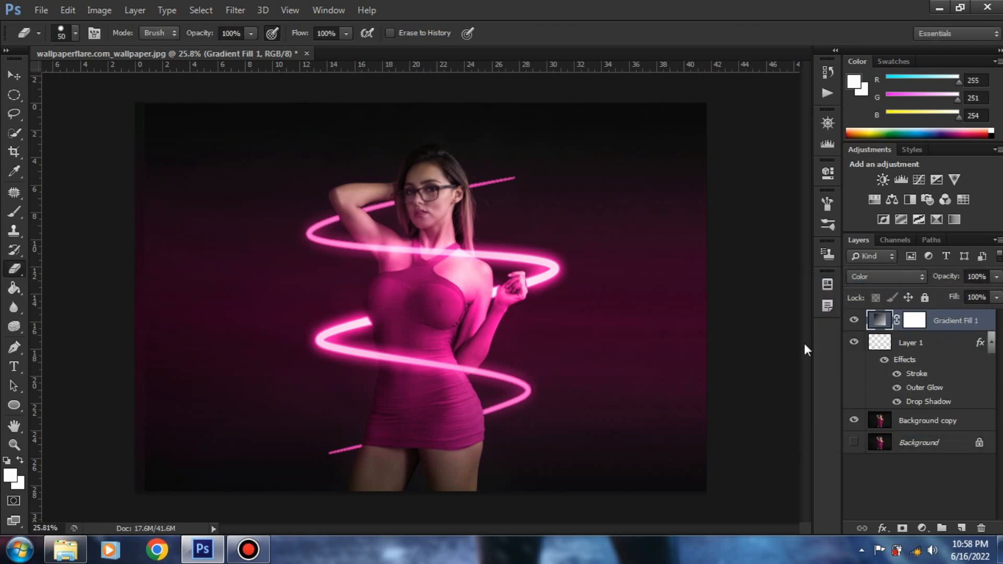
Step: Toggle the visibility of the gradient fill and spiral layers off and on to compare the image before and after
{"action": "left_click", "coordinate": [854, 321]}
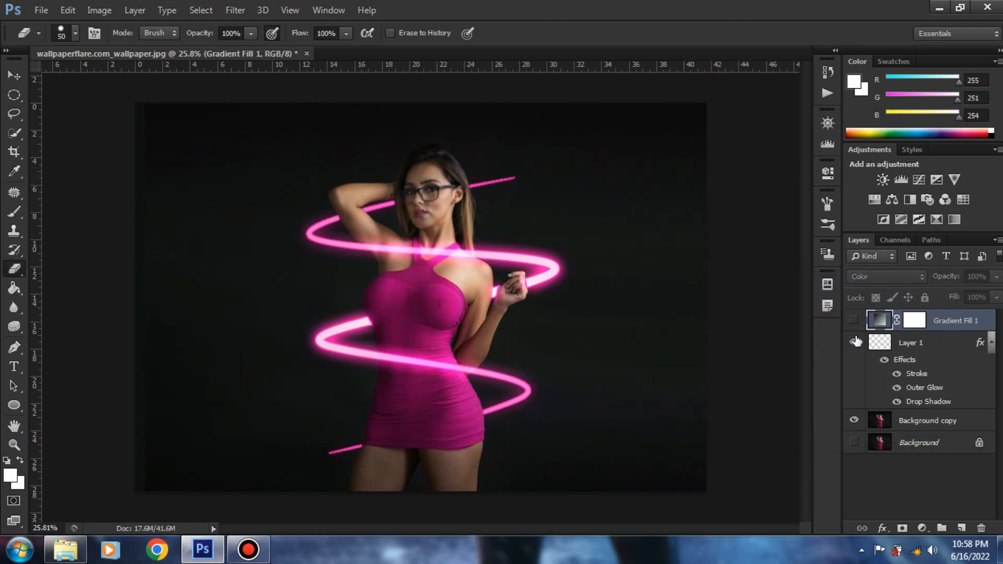
{"action": "left_click", "coordinate": [854, 343]}
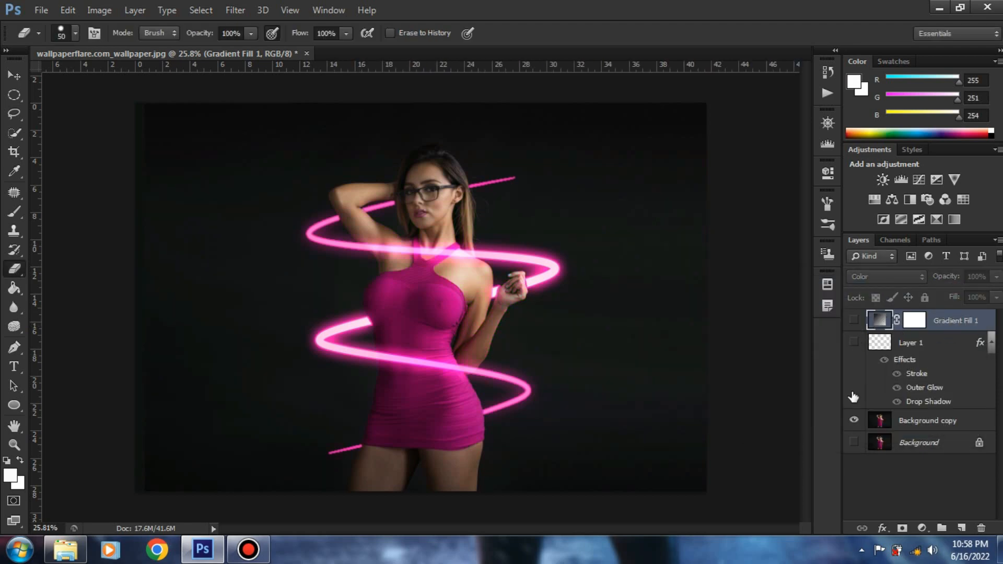
{"action": "left_click", "coordinate": [854, 342]}
{"action": "left_click", "coordinate": [856, 319]}
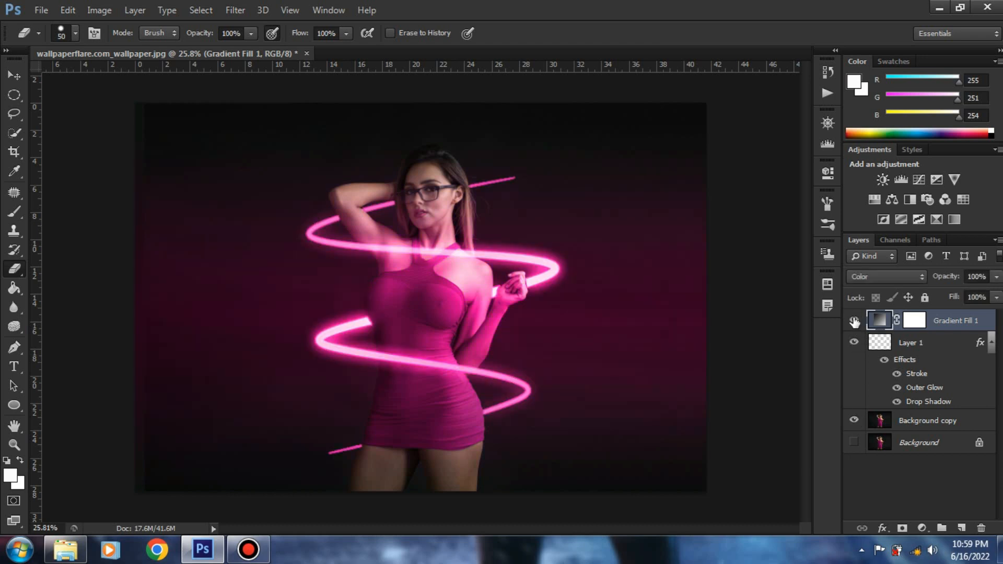
{"action": "left_click", "coordinate": [855, 322]}
{"action": "left_click", "coordinate": [855, 321]}
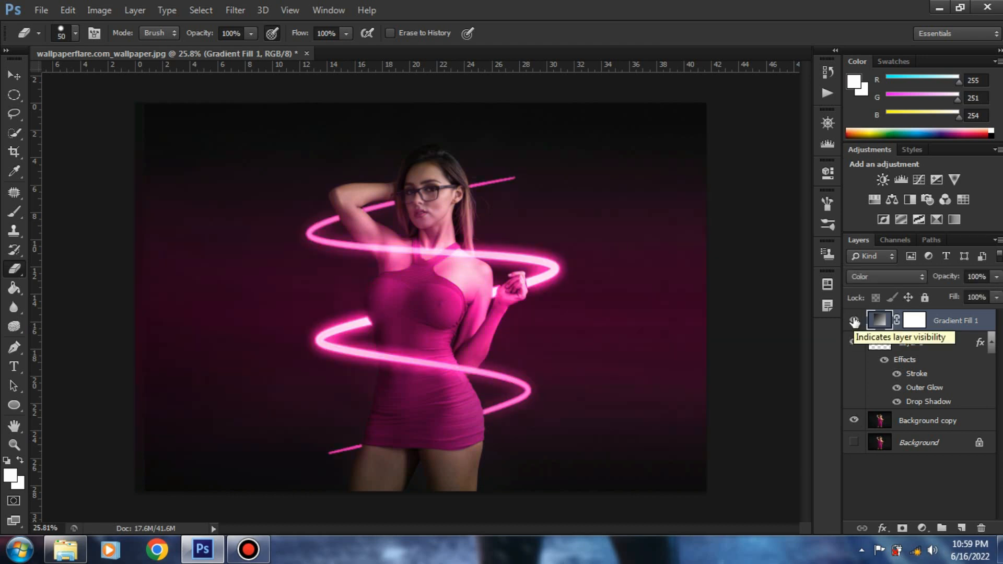